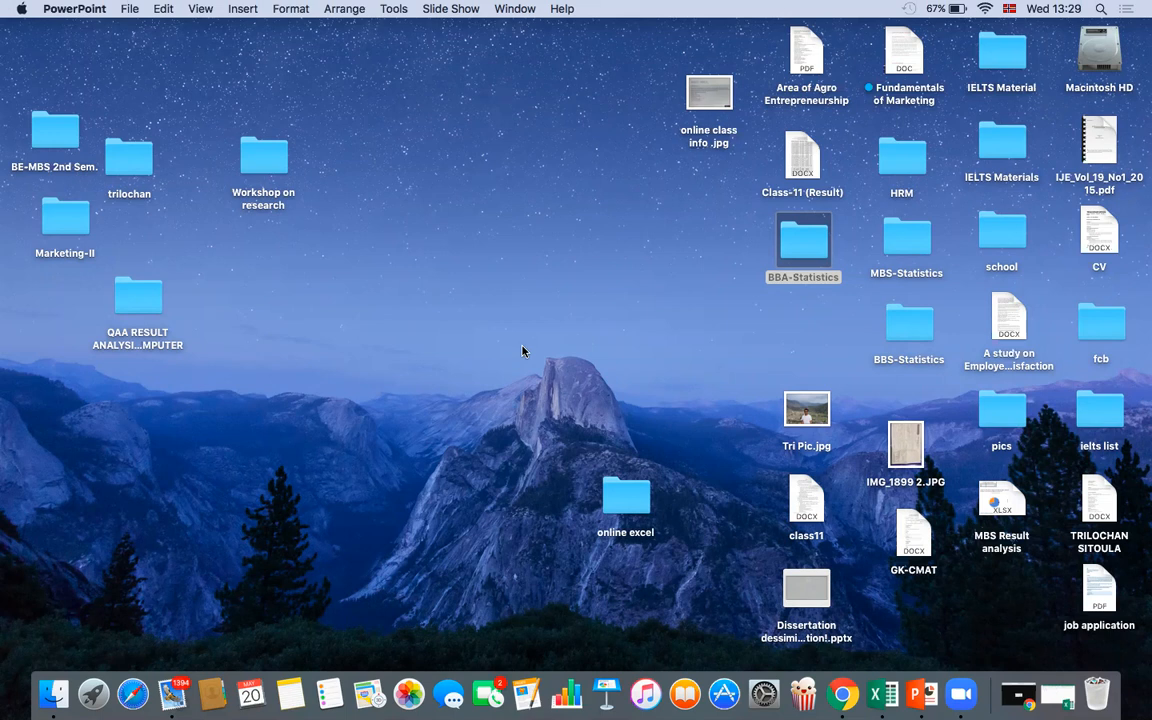
In the Excel workbook, enter the heading "caluculation of corelation coefficient (r)" in cell E2 of Sheet1.
{"action": "left_click", "coordinate": [507, 520]}
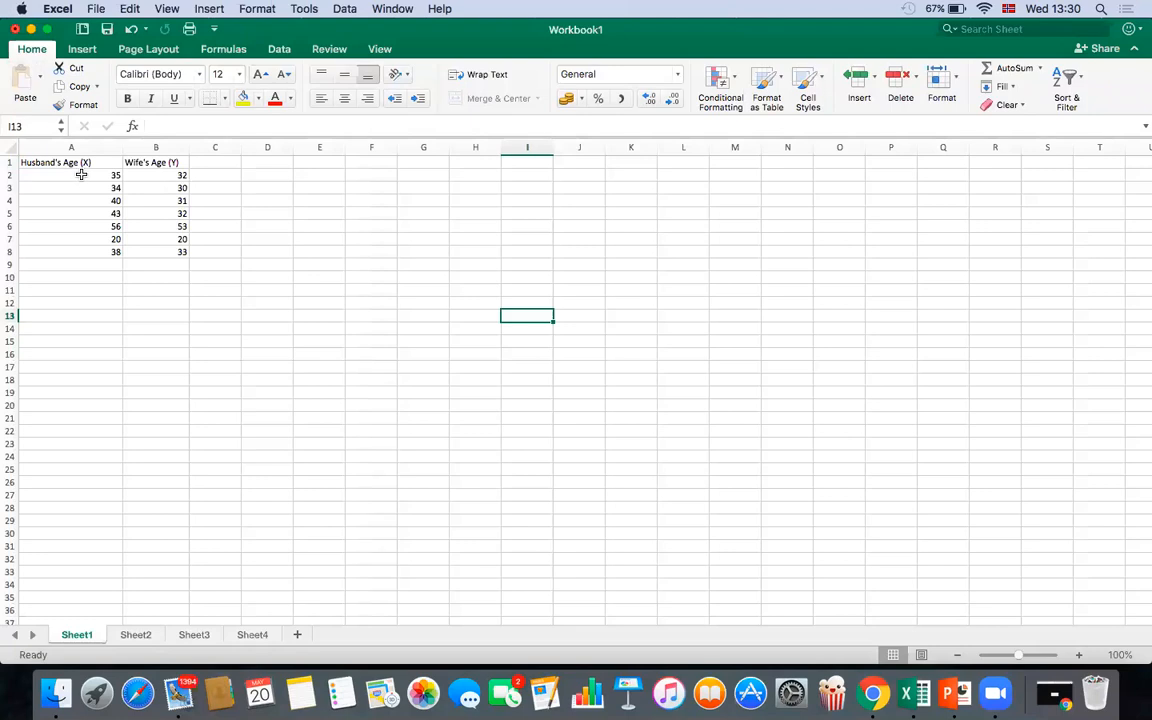
{"action": "scroll", "coordinate": [81, 174], "scroll_direction": "up", "scroll_amount": 10}
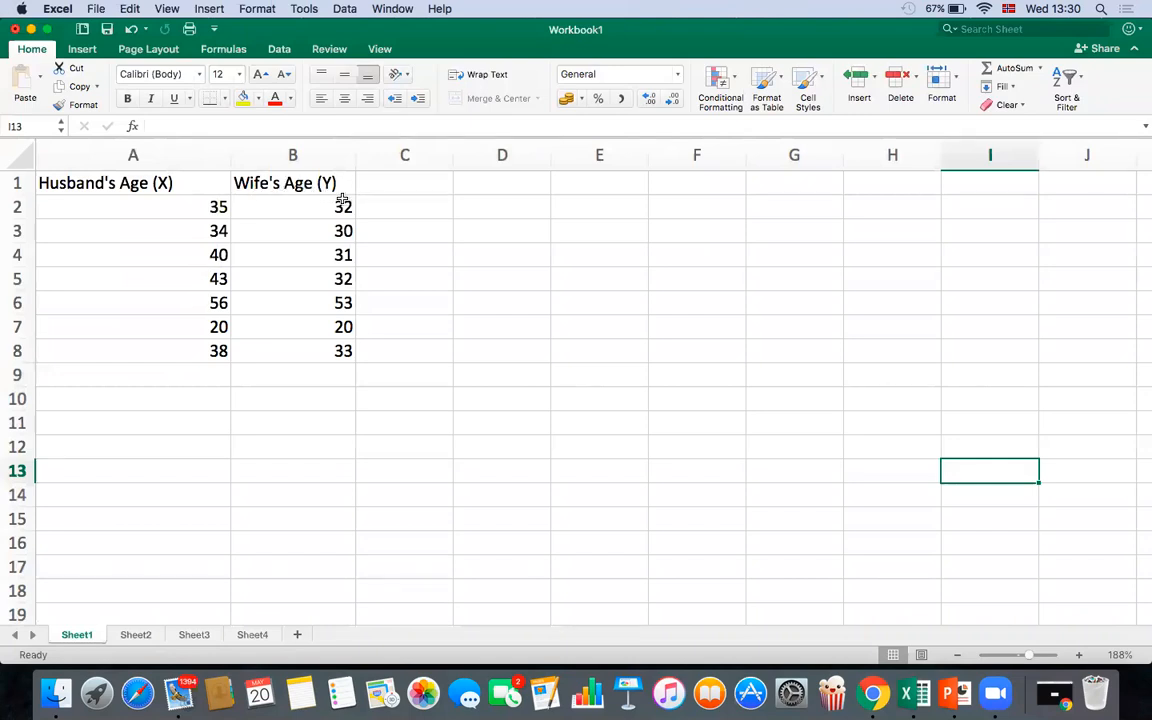
{"action": "scroll", "coordinate": [470, 276], "scroll_direction": "down", "scroll_amount": 3}
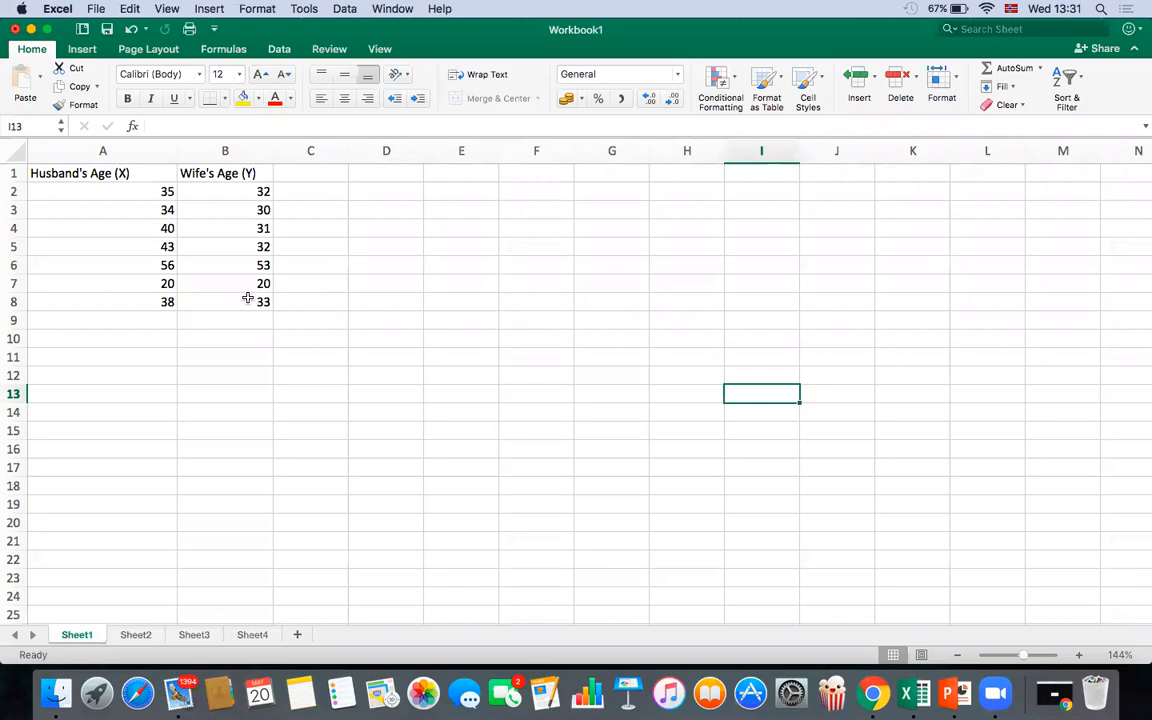
{"action": "left_click", "coordinate": [475, 193]}
{"action": "type", "text": "caluculati"}
{"action": "type", "text": "on of"}
{"action": "type", "text": " corr"}
{"action": "key", "text": "BackSpace"}
{"action": "key", "text": "BackSpace"}
{"action": "type", "text": "rella"}
{"action": "key", "text": "BackSpace"}
{"action": "key", "text": "BackSpace"}
{"action": "type", "text": "ation coefficient"}
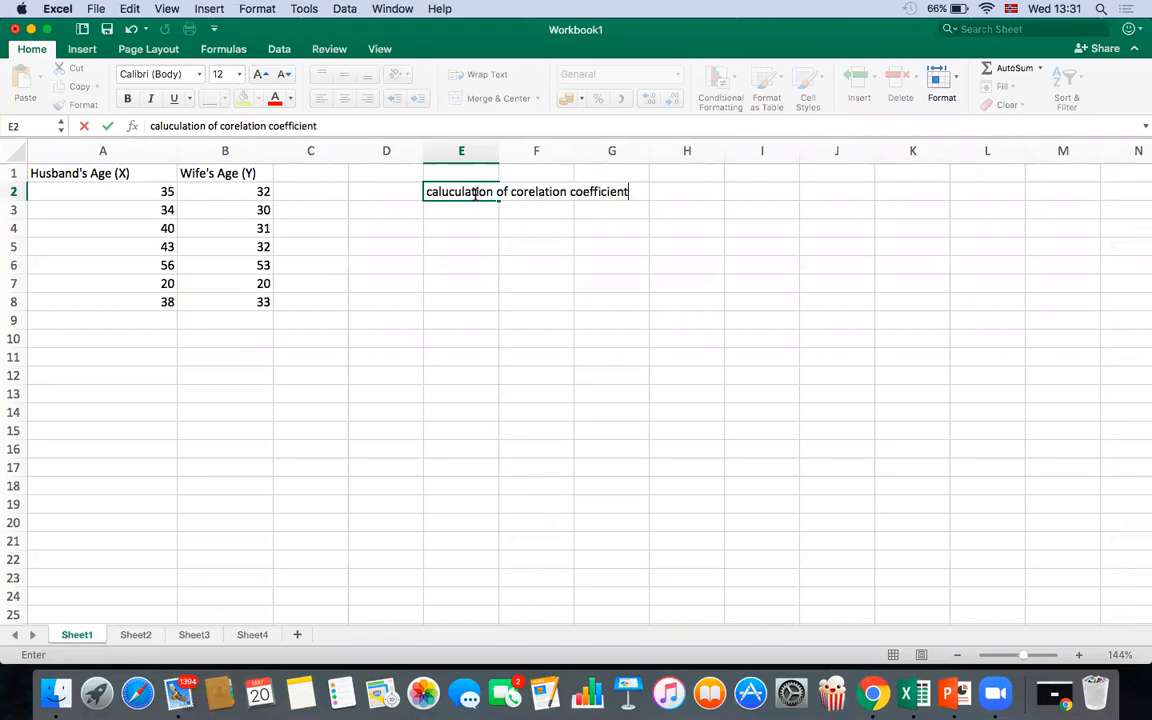
{"action": "type", "text": " (r)"}
{"action": "key", "text": "Return"}
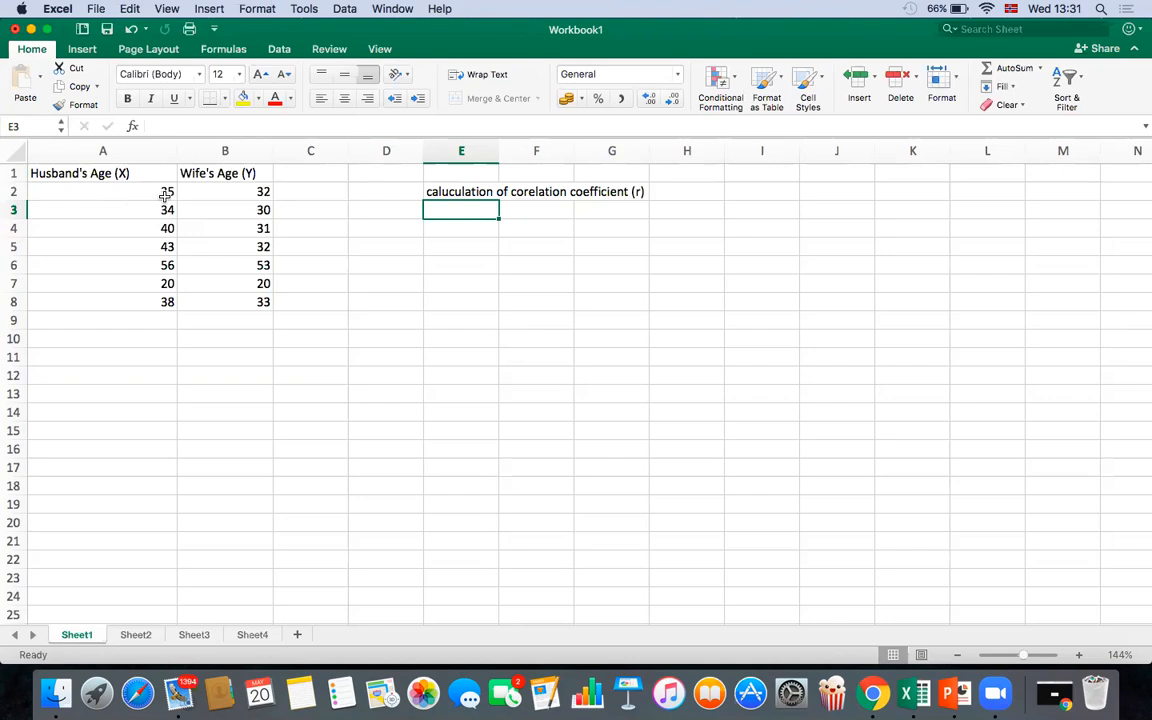
Label cell E3 "n" and count the husband's age observations in F3 with =COUNT(A2:A8).
{"action": "type", "text": "n"}
{"action": "left_click", "coordinate": [526, 211]}
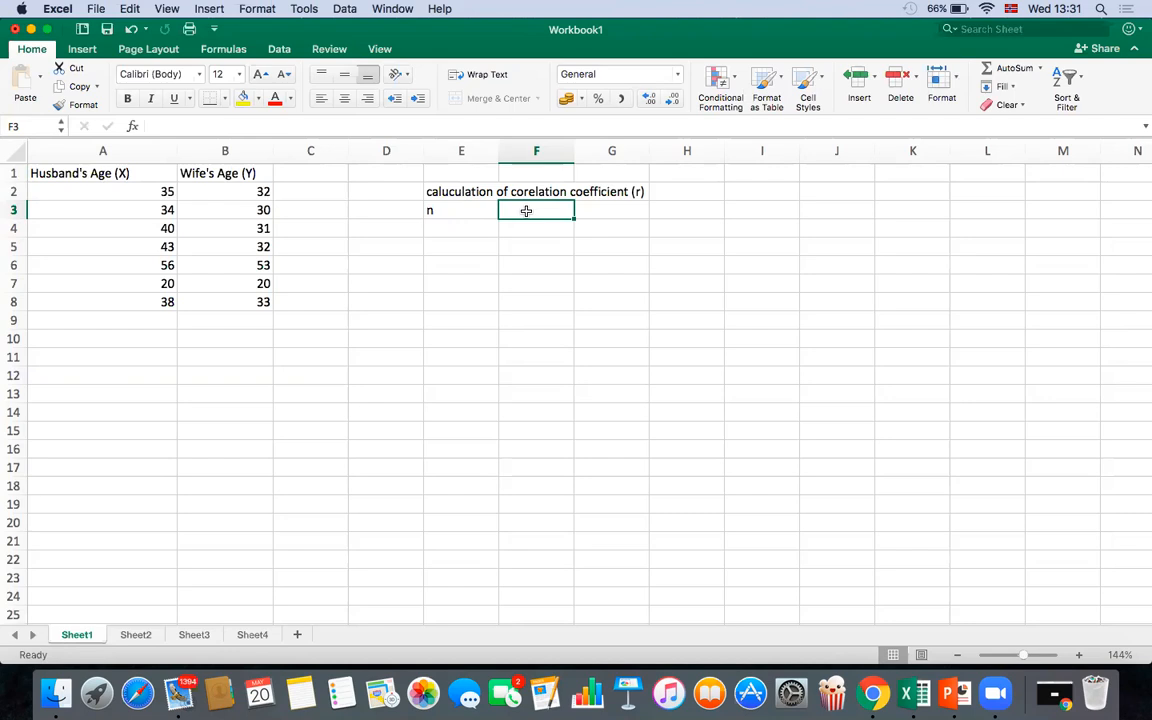
{"action": "type", "text": "="}
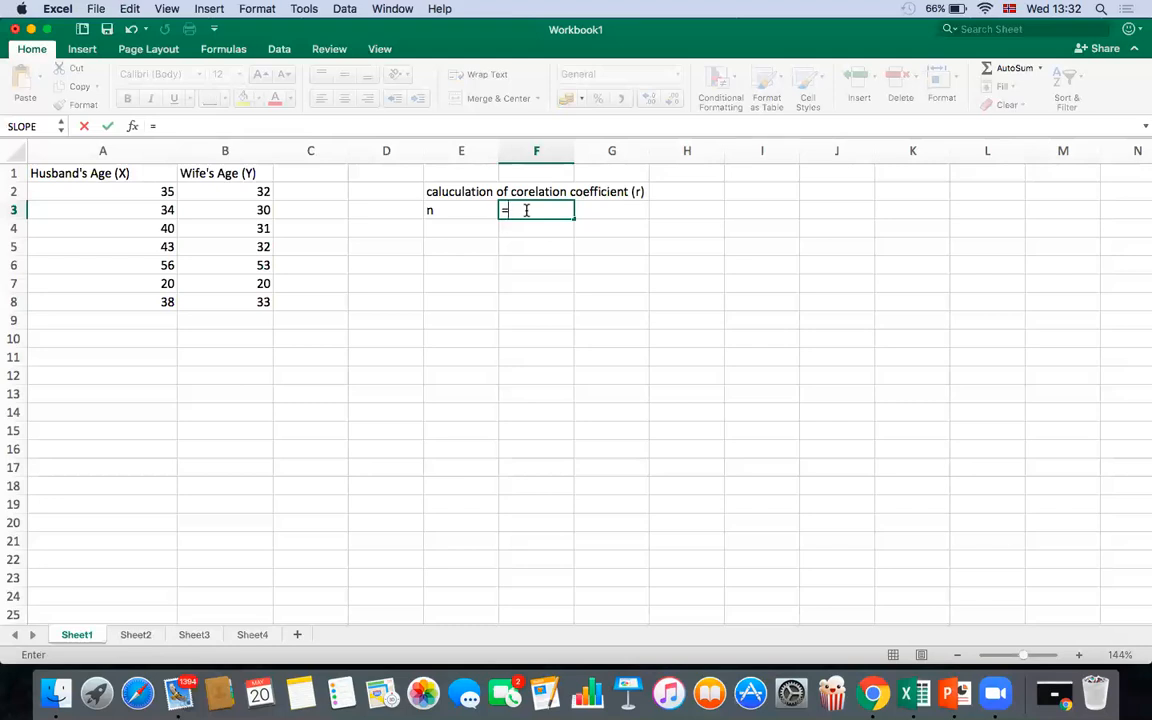
{"action": "type", "text": "count"}
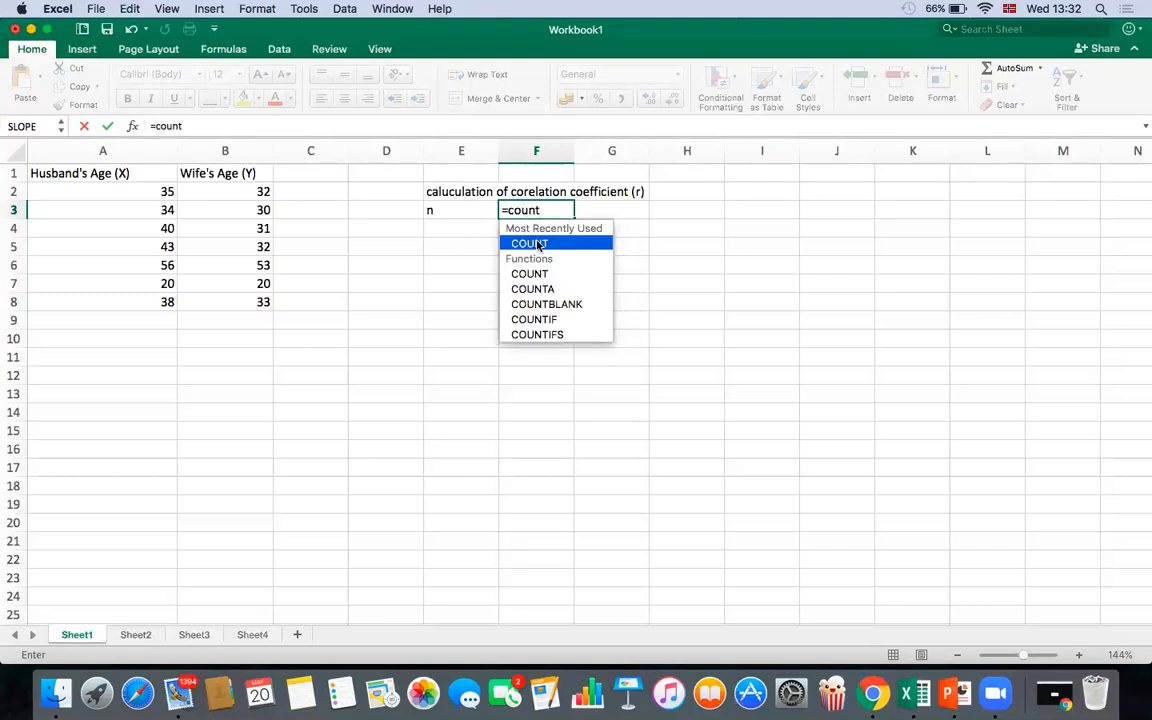
{"action": "double_click", "coordinate": [537, 242]}
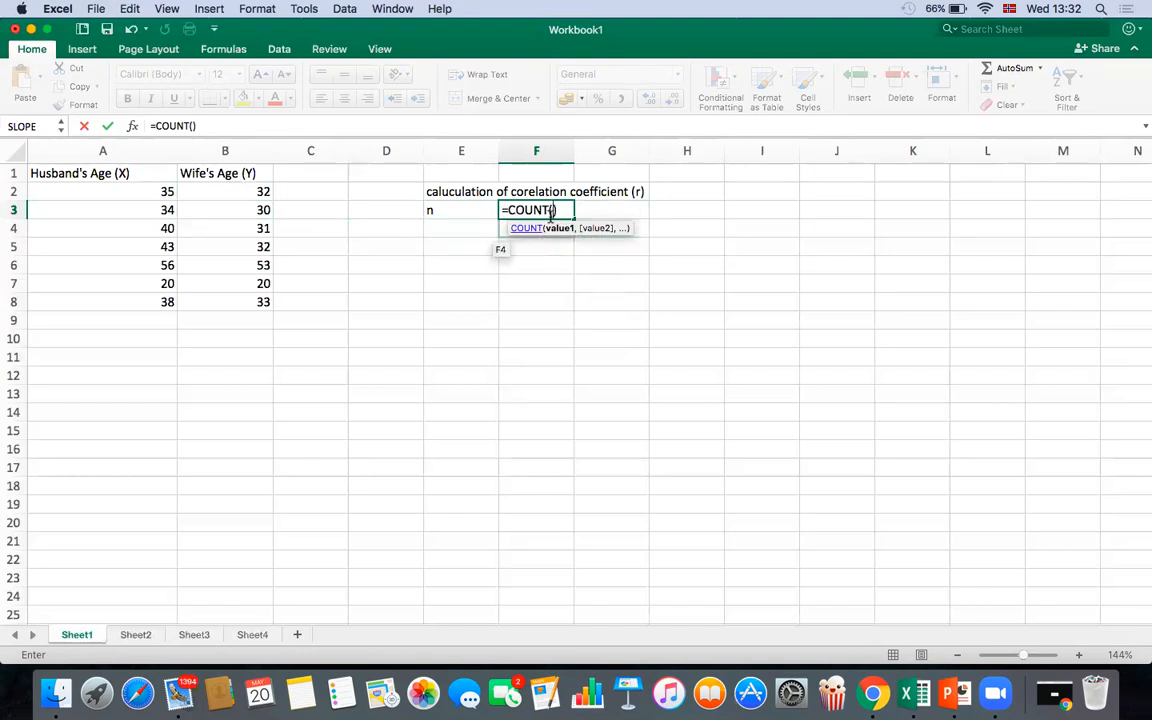
{"action": "left_click", "coordinate": [157, 191]}
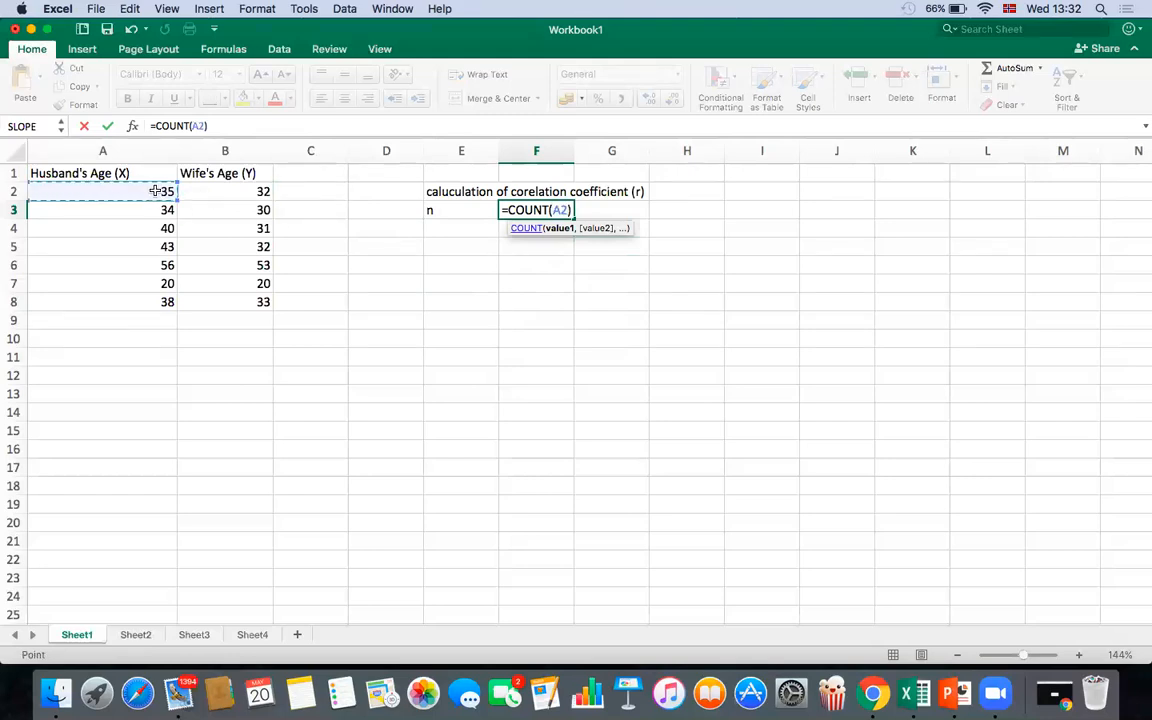
{"action": "left_click", "coordinate": [155, 305], "text": "shift"}
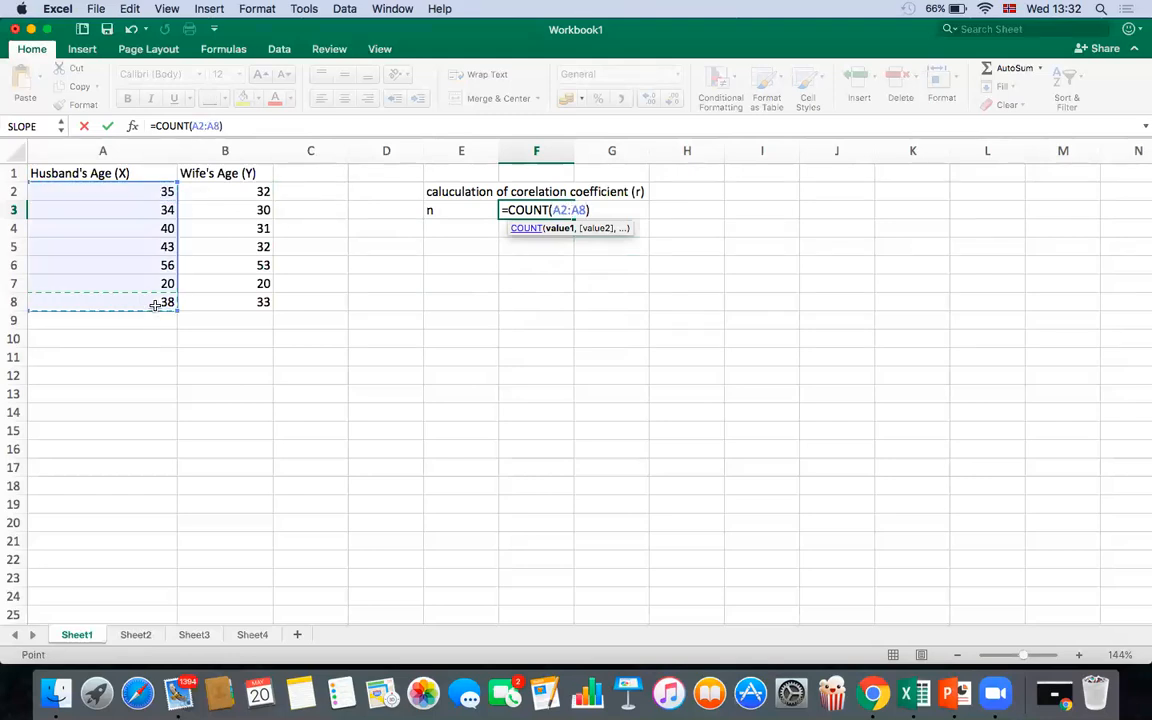
{"action": "key", "text": "Return"}
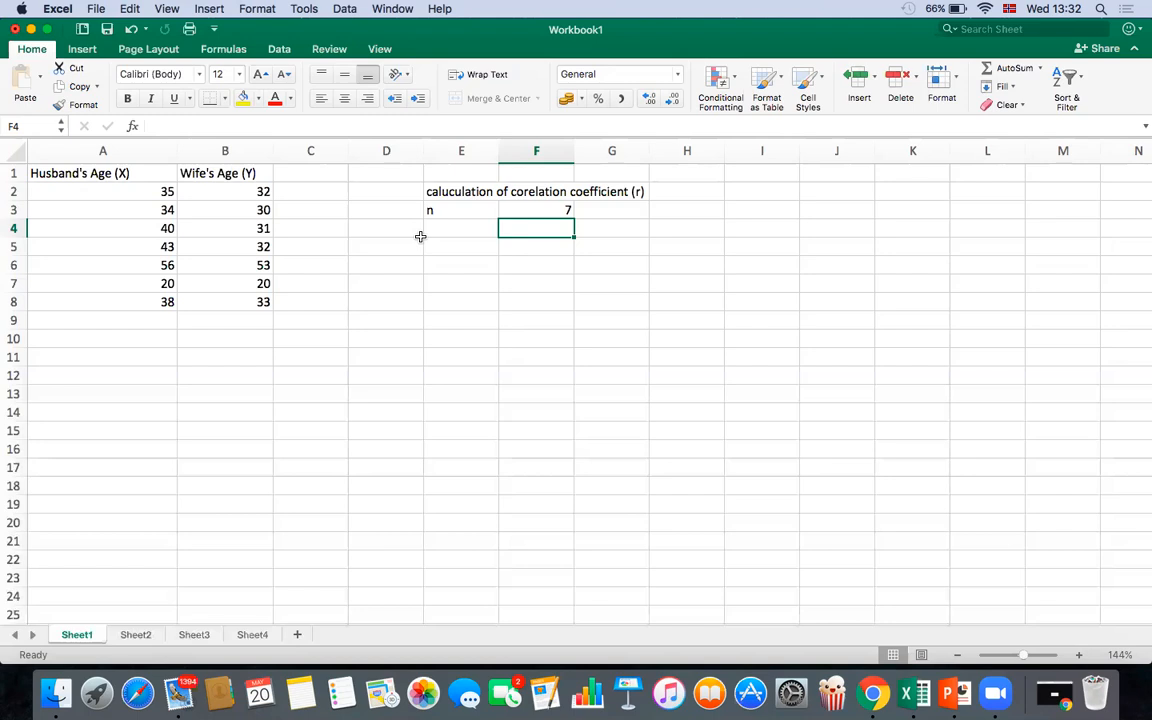
{"action": "left_click", "coordinate": [526, 210]}
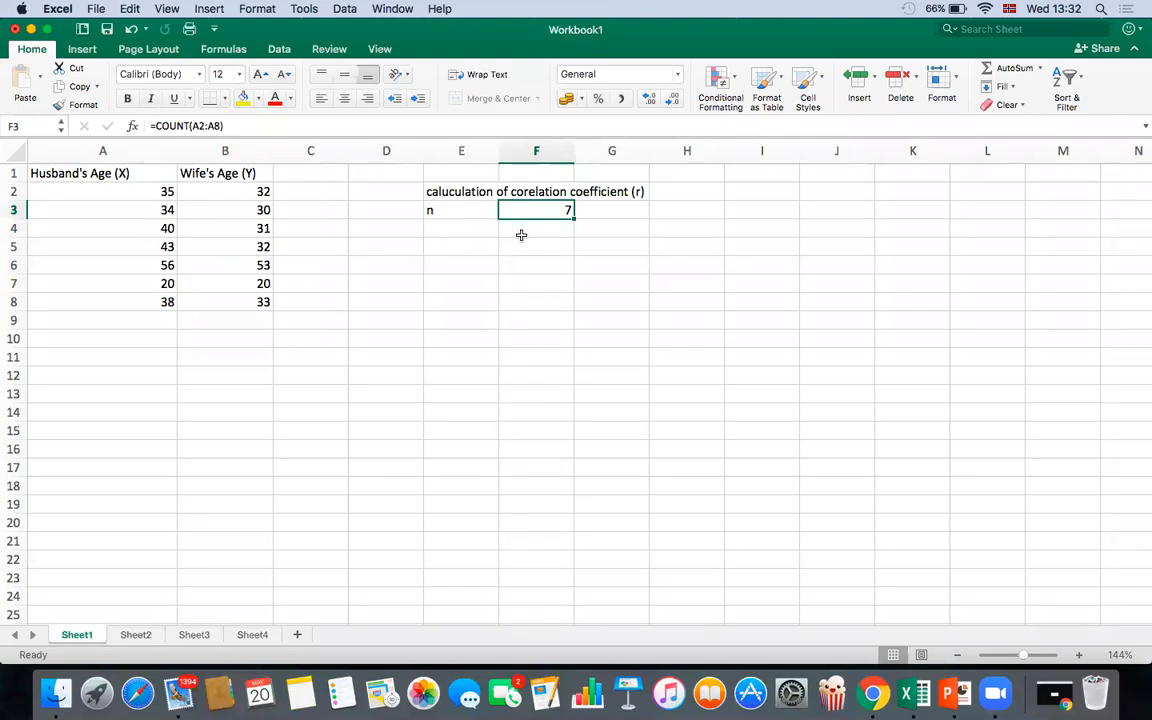
Enter the label "coefficient of correlation (r)" in cell E4 and widen column E to about the label's length.
{"action": "left_click", "coordinate": [451, 231]}
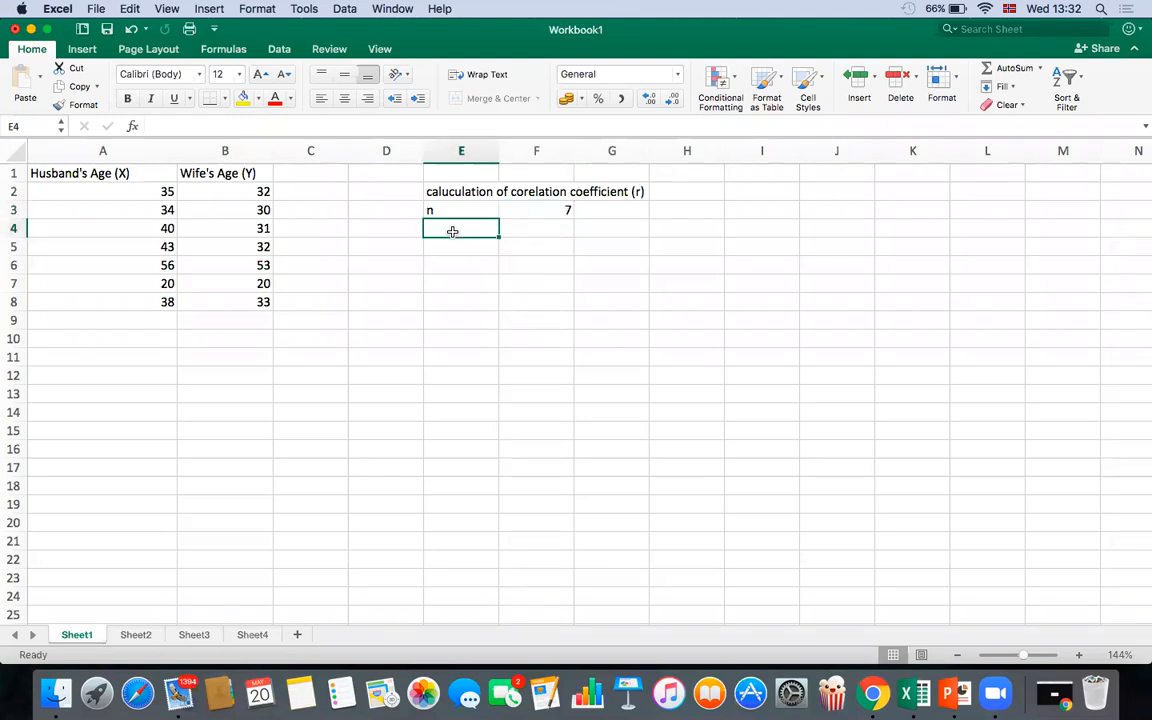
{"action": "type", "text": "coeff"}
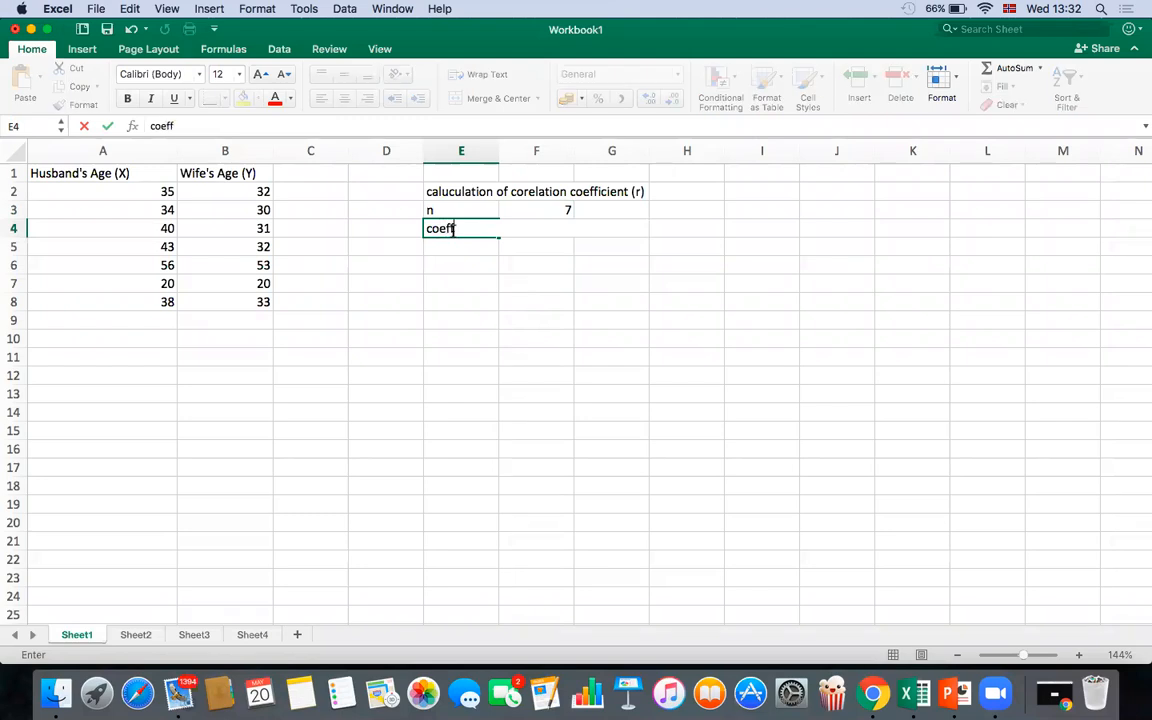
{"action": "type", "text": "icient of correlation R"}
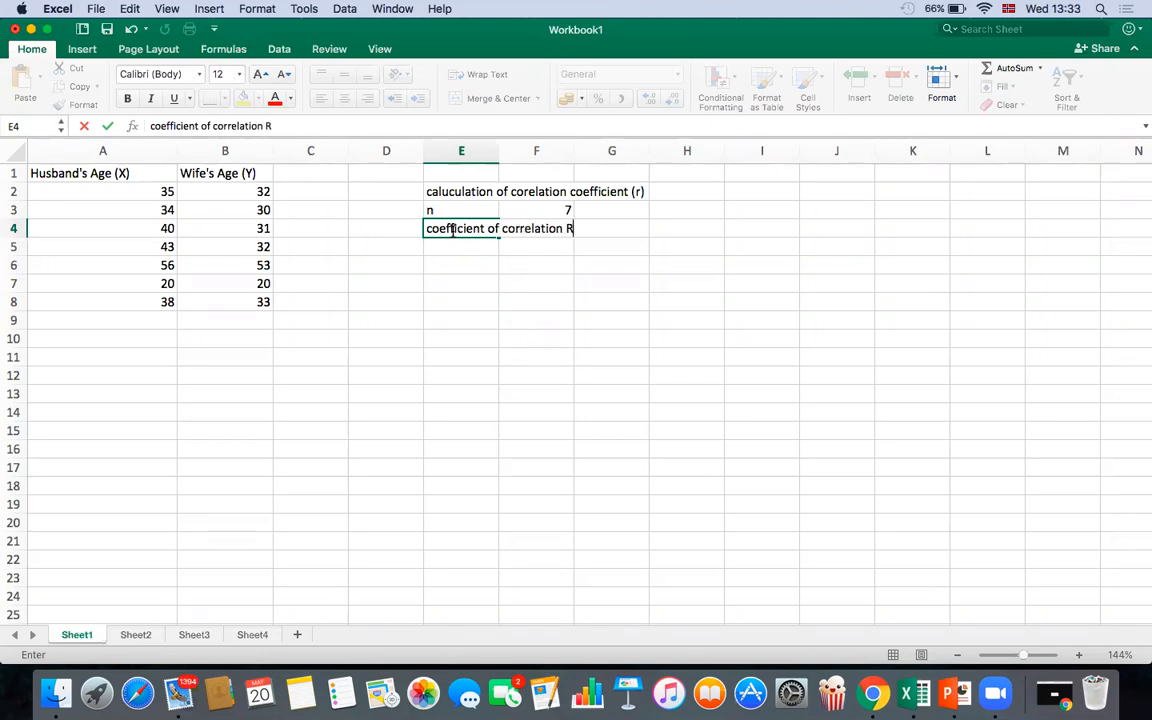
{"action": "type", "text": " (r("}
{"action": "key", "text": "BackSpace"}
{"action": "type", "text": ")"}
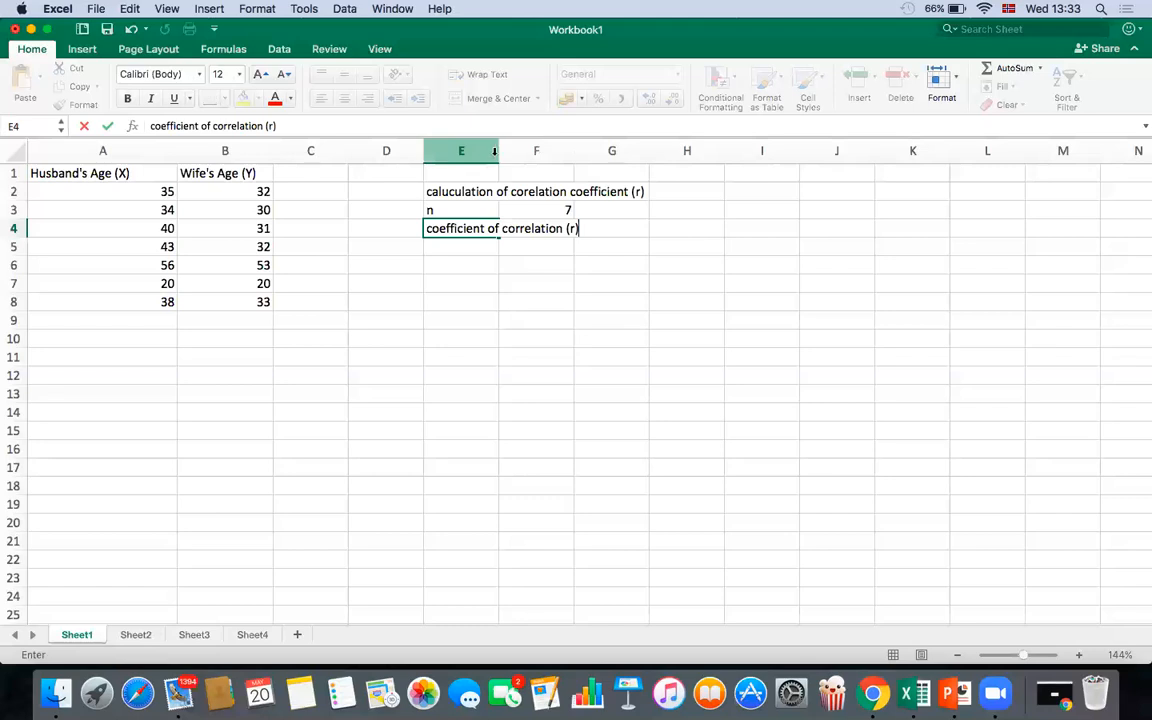
{"action": "left_click", "coordinate": [496, 152]}
{"action": "left_click_drag", "start_coordinate": [497, 158], "coordinate": [575, 159]}
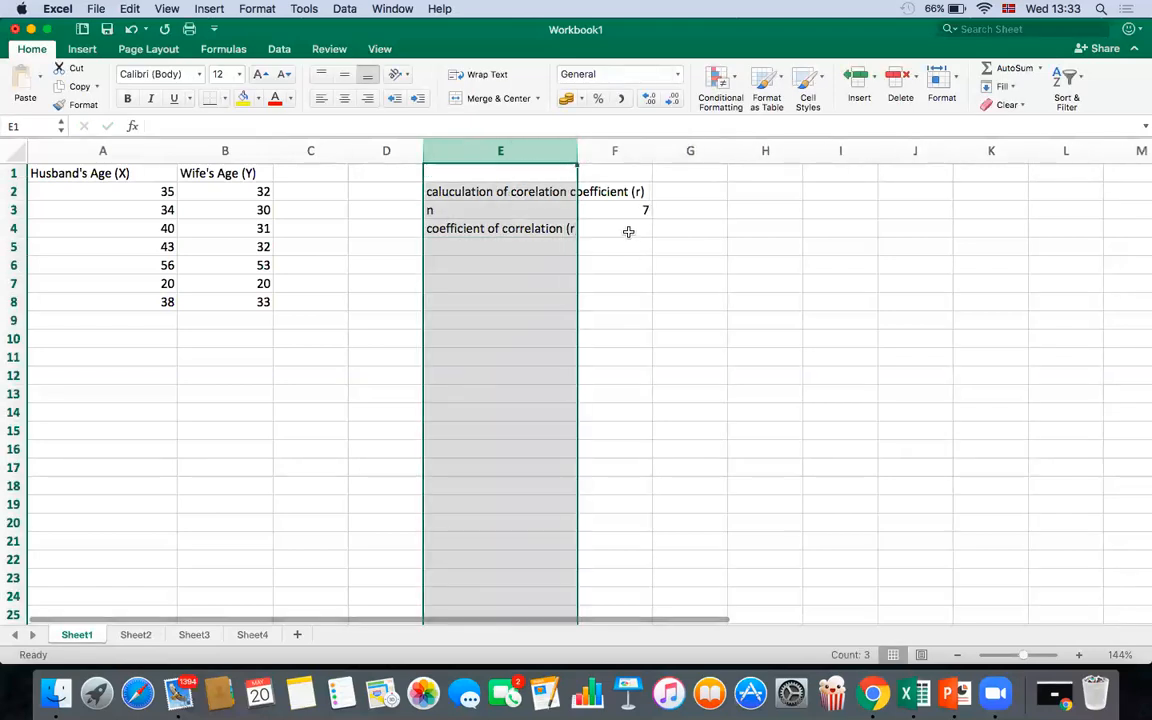
Calculate the correlation of both age columns in F4 with =CORREL(A2:A8,B2:B8), and widen column E to fit its label.
{"action": "left_click", "coordinate": [628, 231]}
{"action": "type", "text": "="}
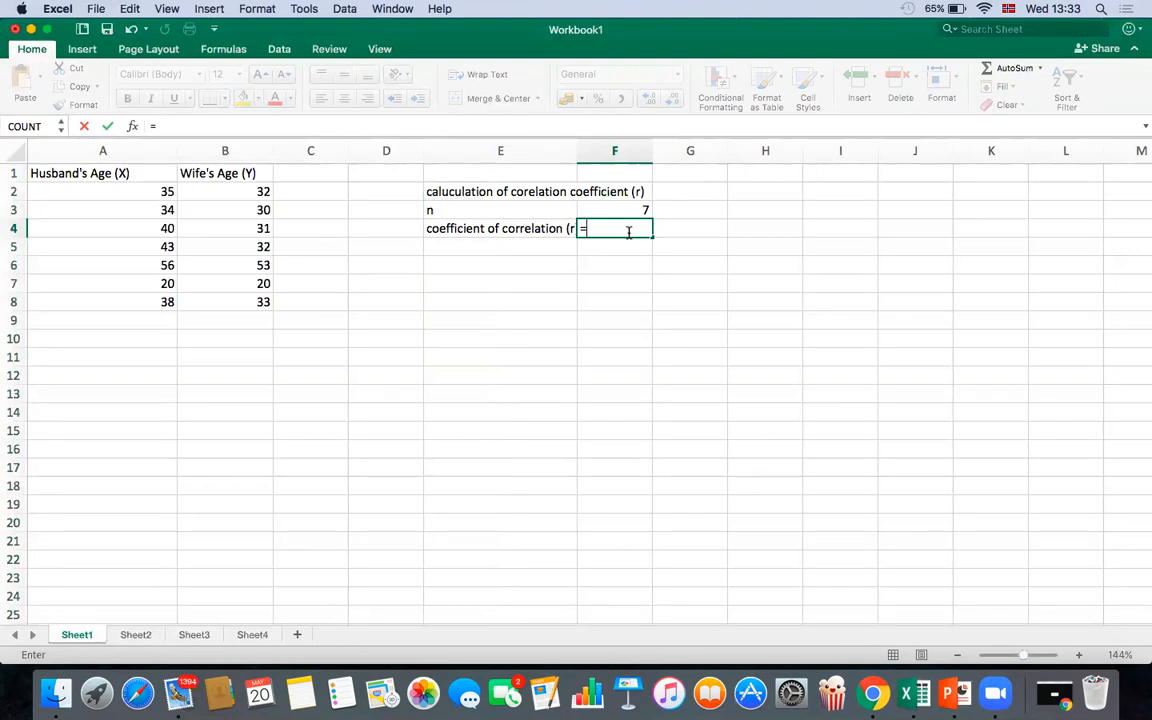
{"action": "type", "text": "c"}
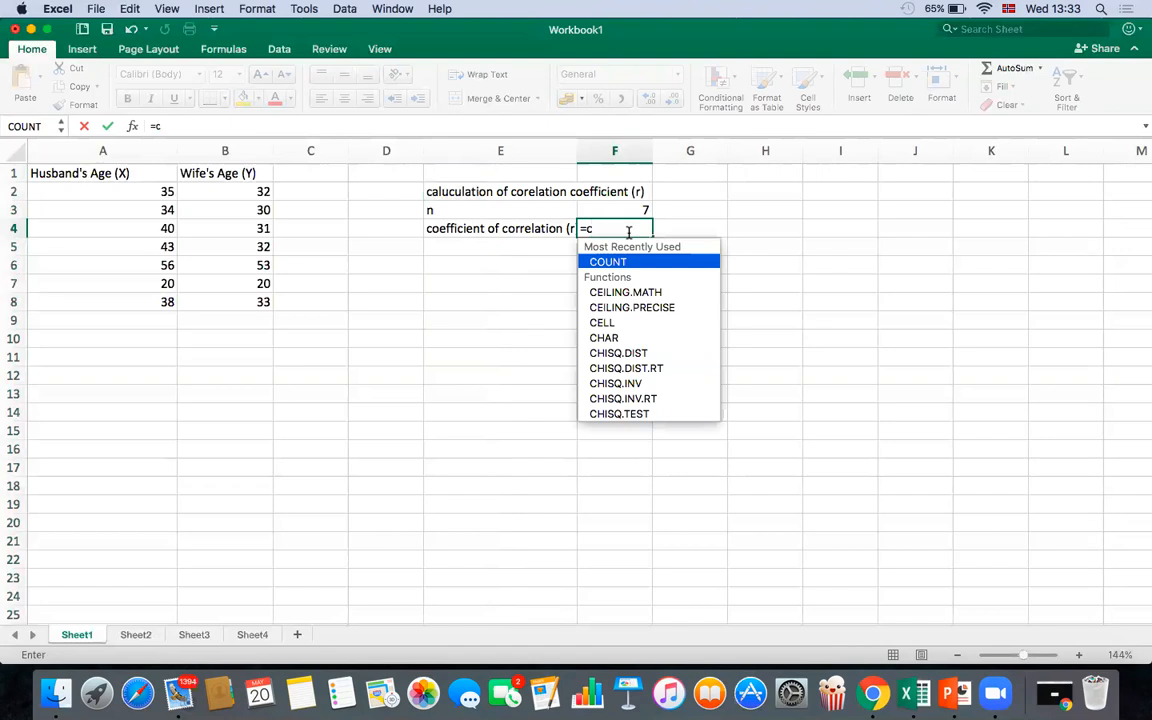
{"action": "type", "text": "orr"}
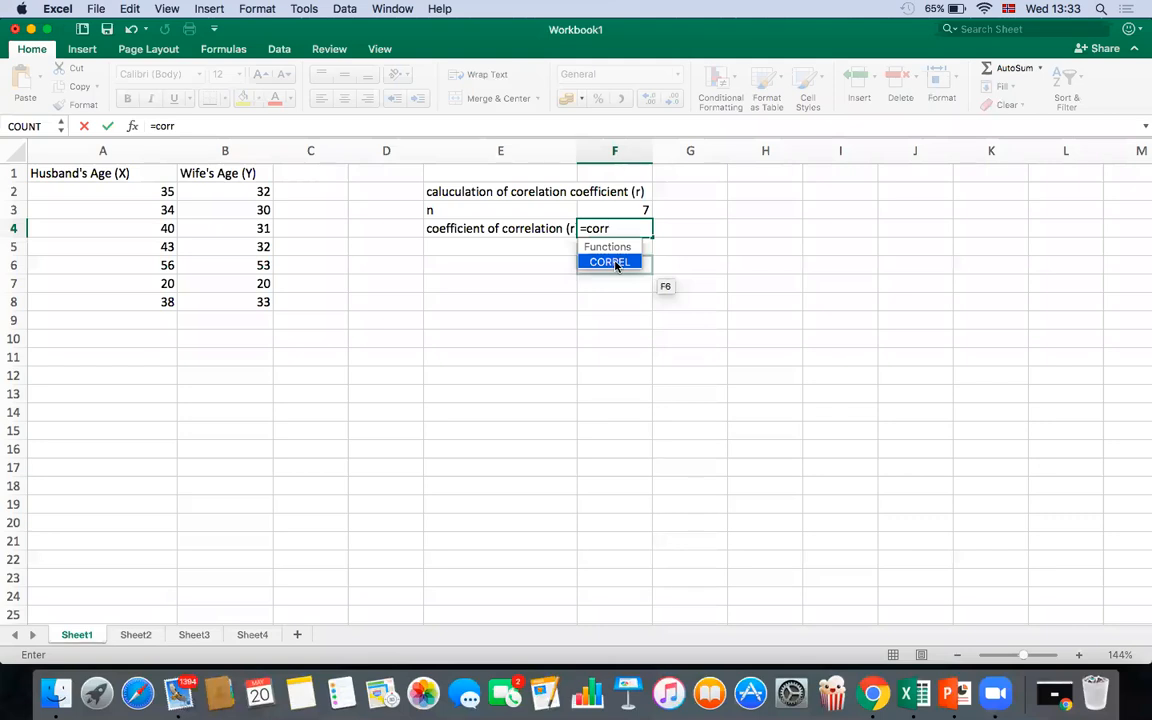
{"action": "double_click", "coordinate": [616, 262]}
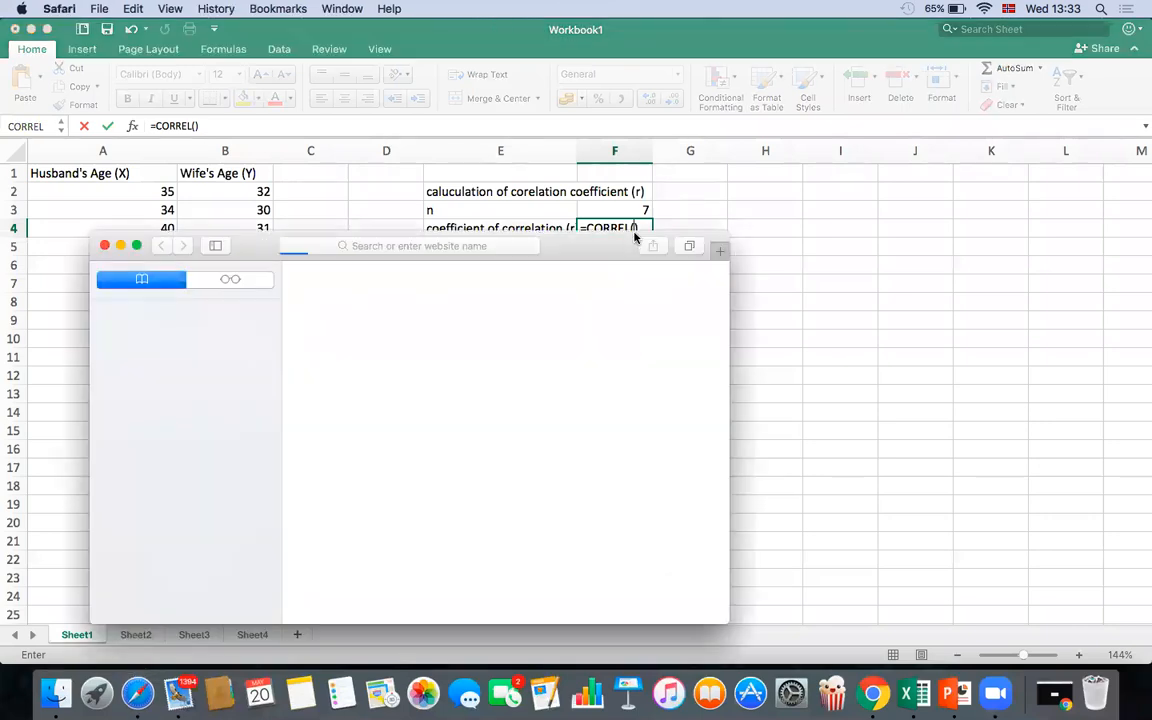
{"action": "left_click", "coordinate": [104, 245]}
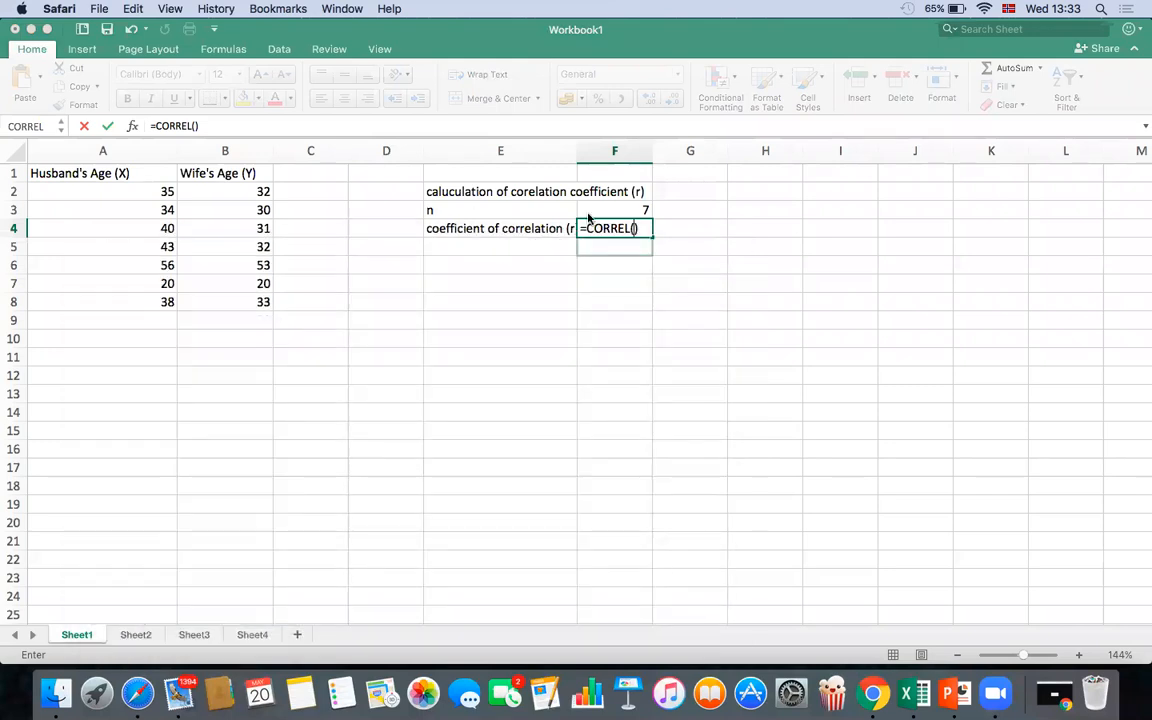
{"action": "left_click", "coordinate": [134, 190]}
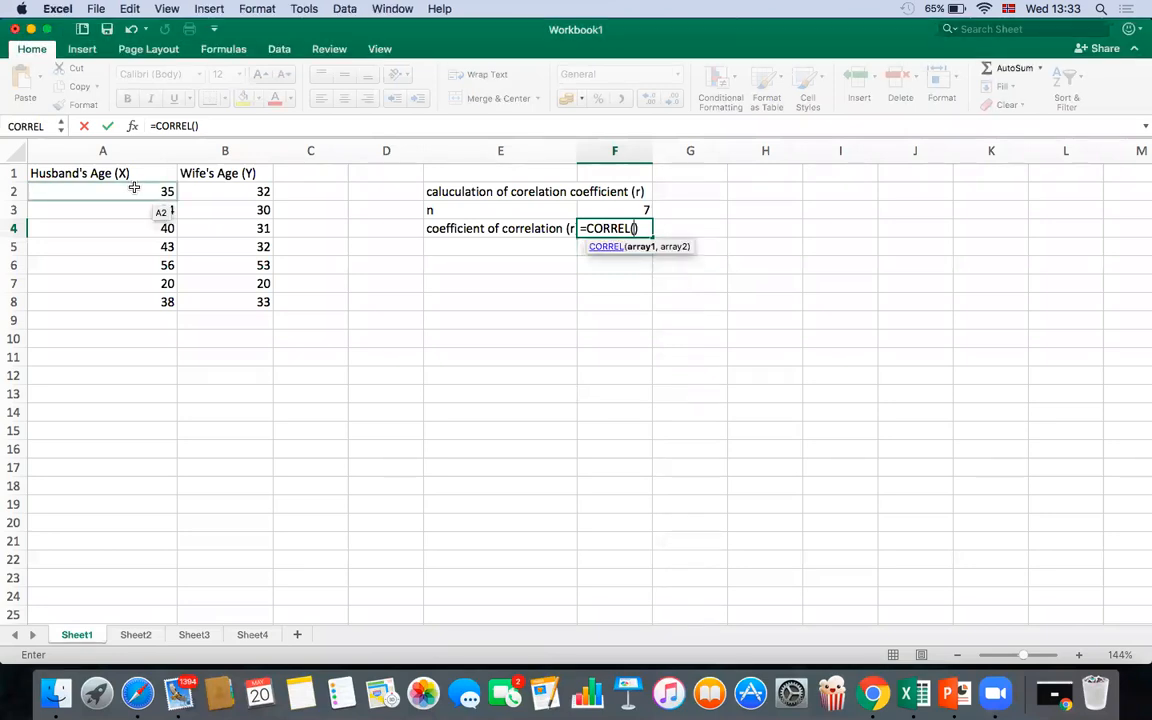
{"action": "type", "text": ":"}
{"action": "left_click", "coordinate": [145, 304]}
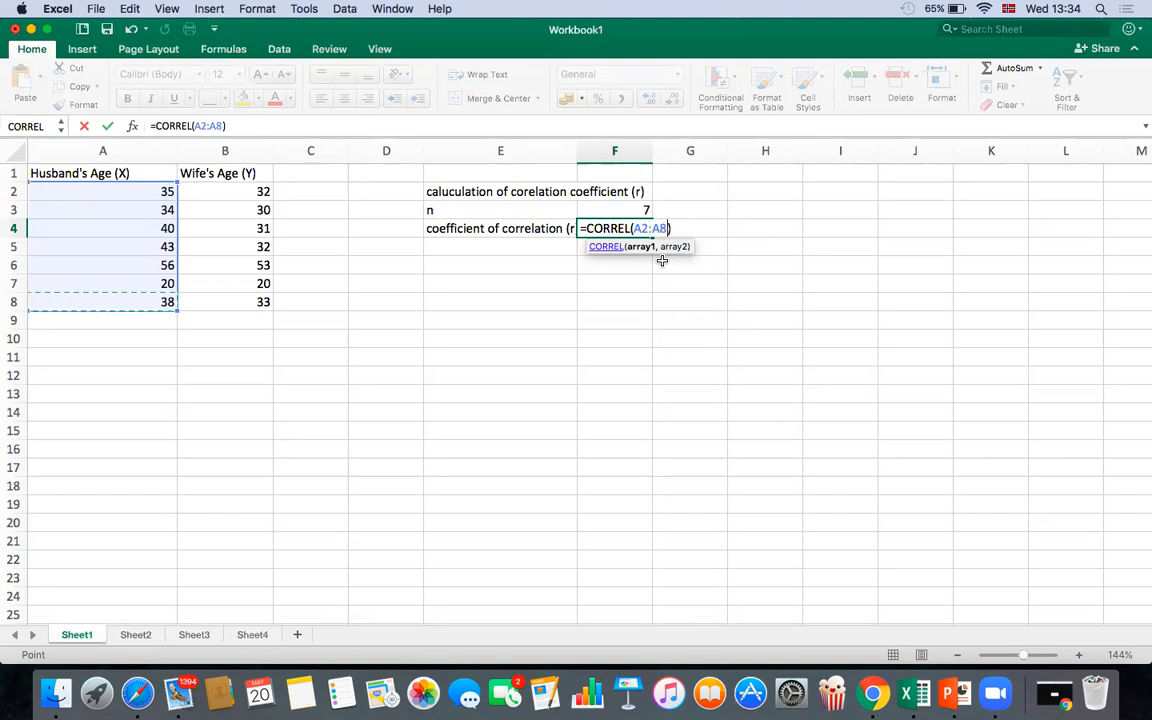
{"action": "type", "text": ","}
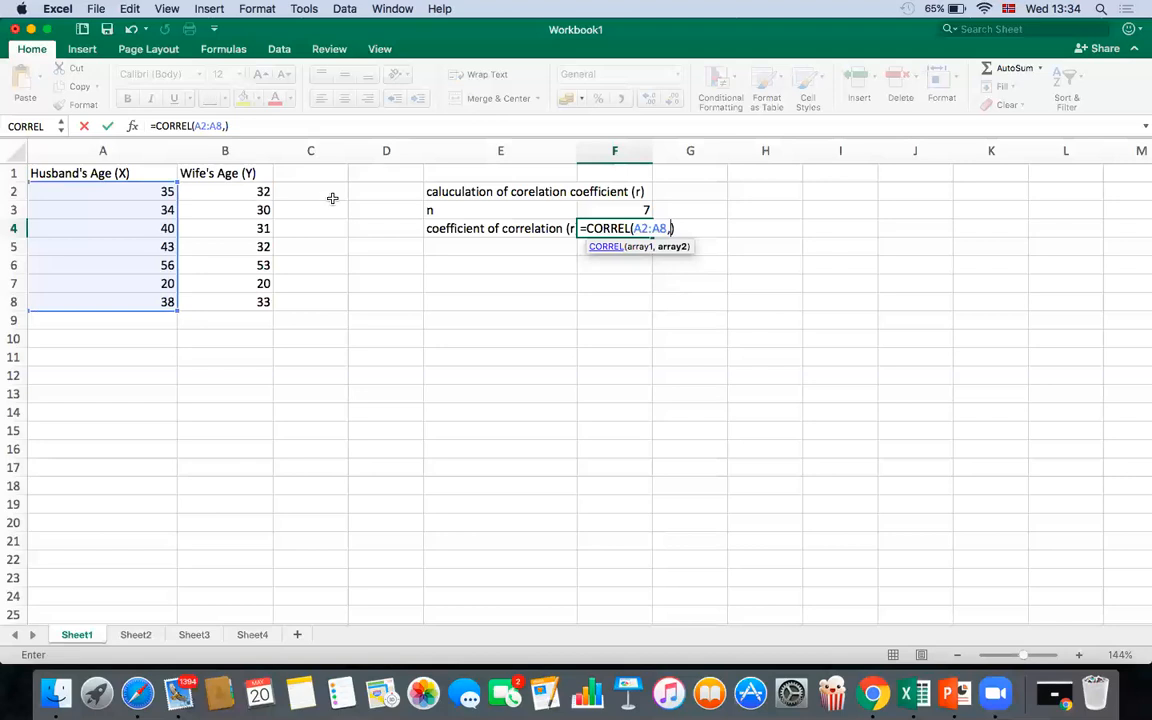
{"action": "left_click", "coordinate": [249, 193]}
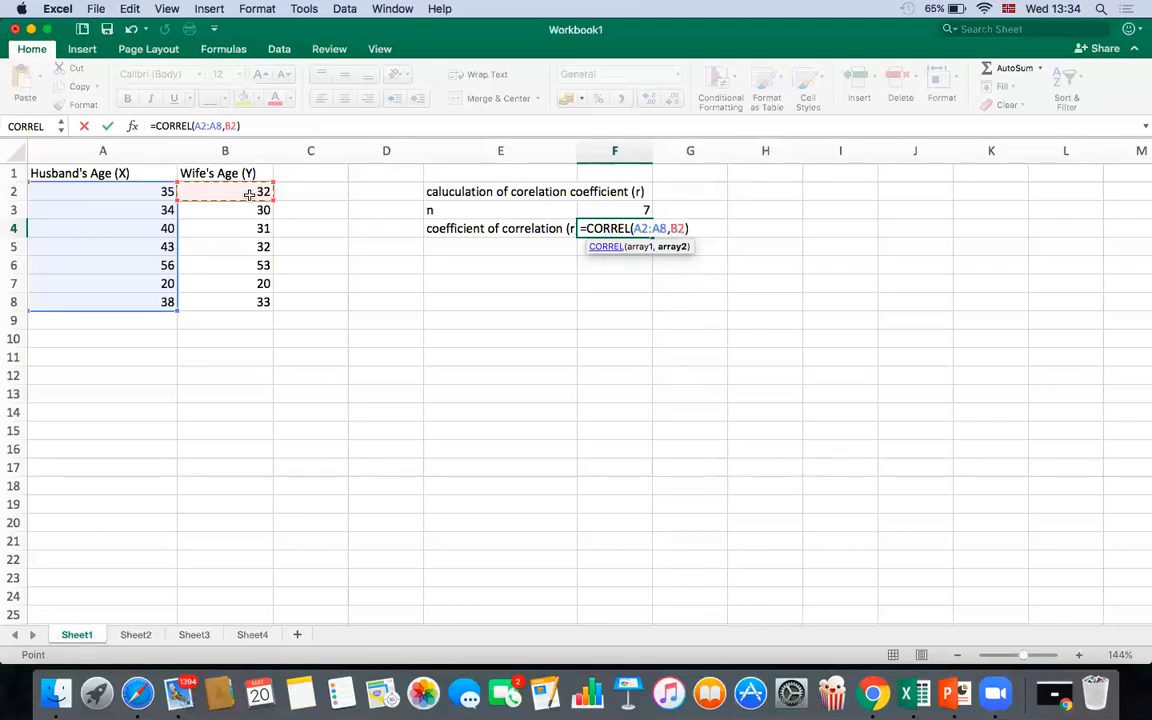
{"action": "left_click", "coordinate": [249, 301], "text": "shift"}
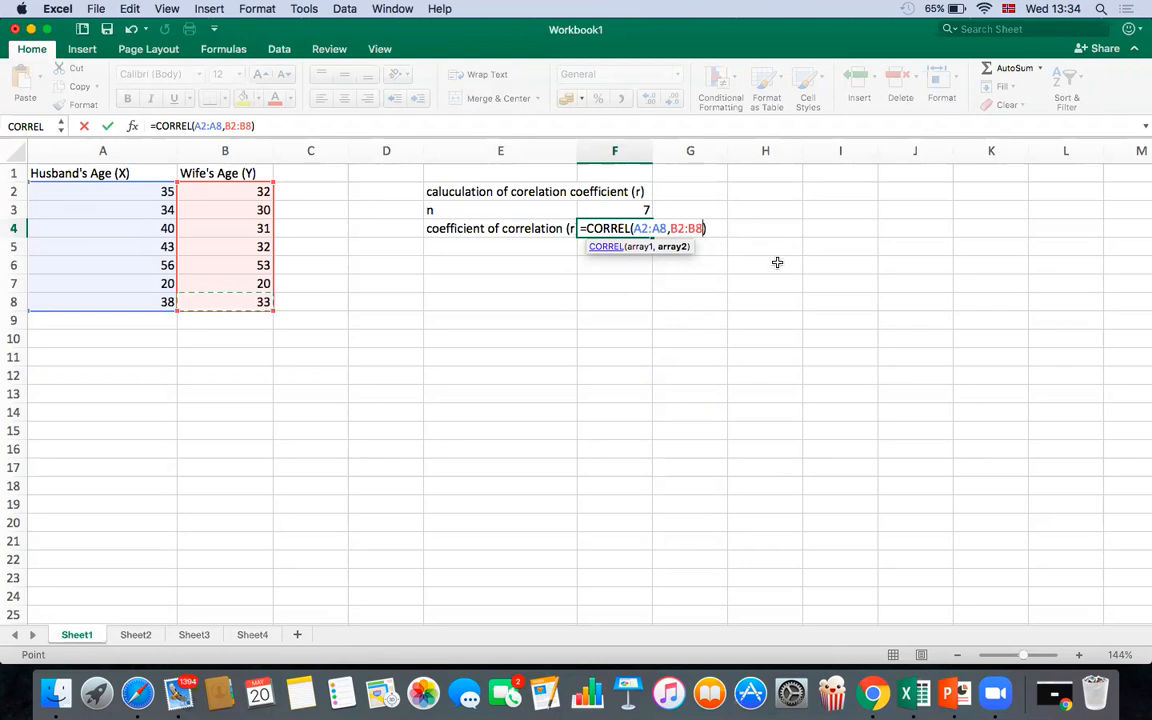
{"action": "key", "text": "Return"}
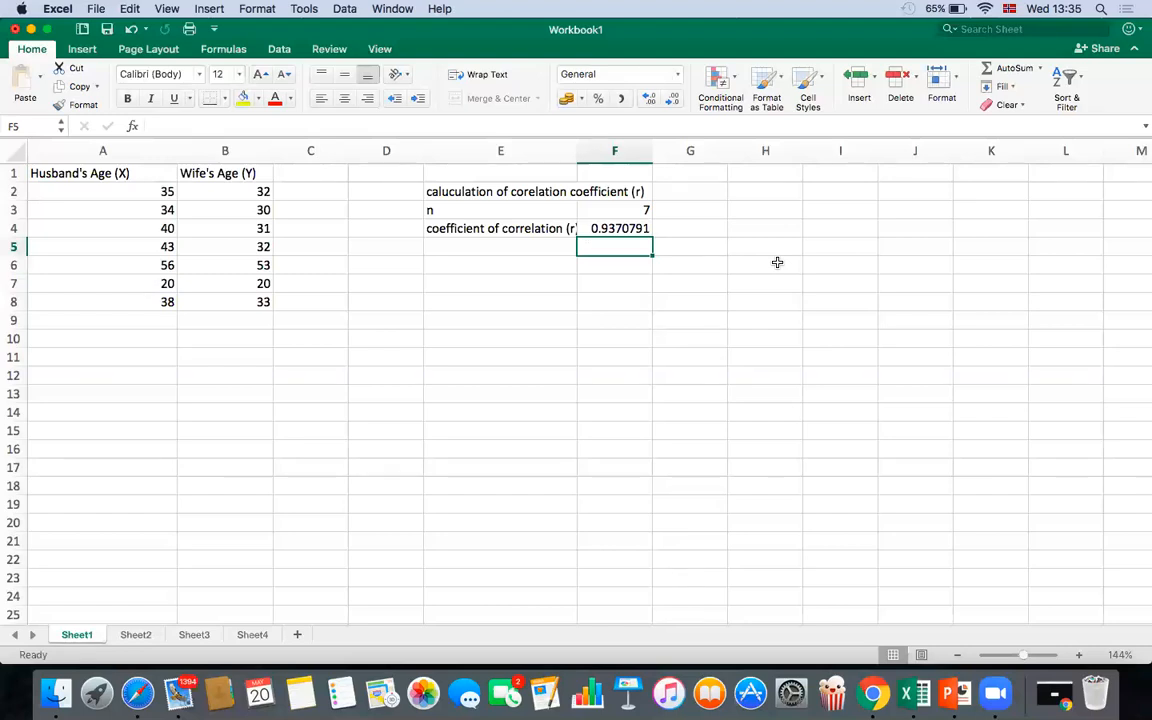
{"action": "left_click_drag", "start_coordinate": [580, 155], "coordinate": [594, 155]}
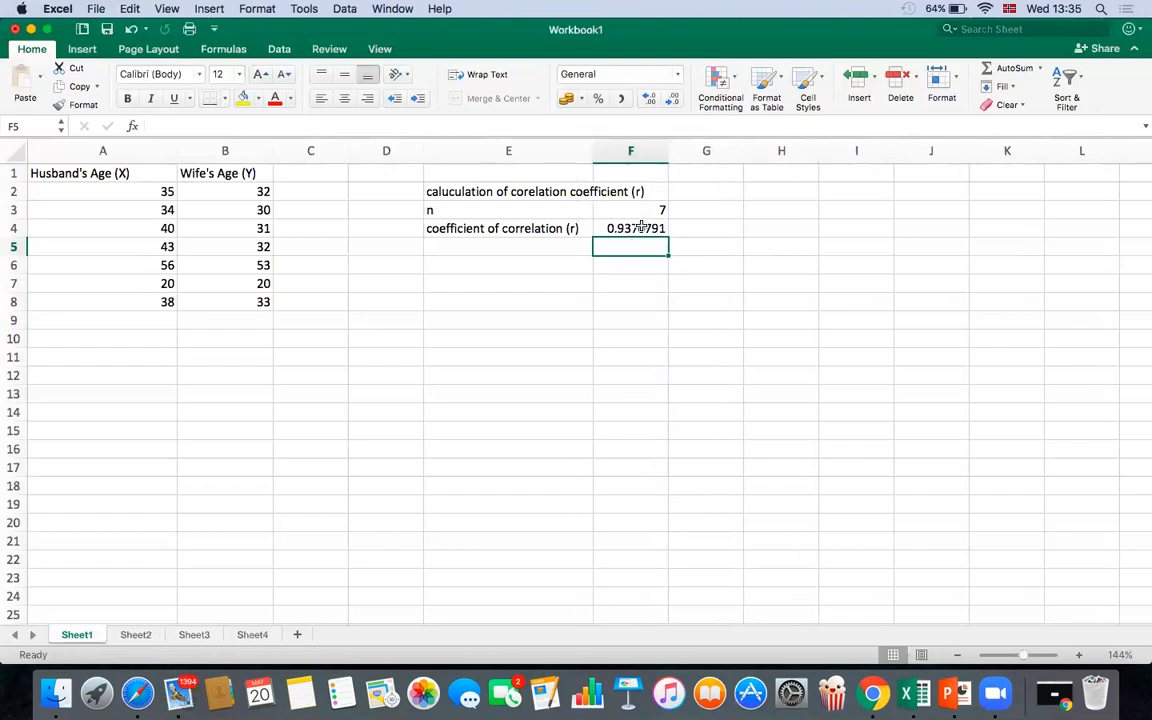
Inspect the CORREL formula in cell F4 and the two age ranges it references.
{"action": "left_click", "coordinate": [638, 228]}
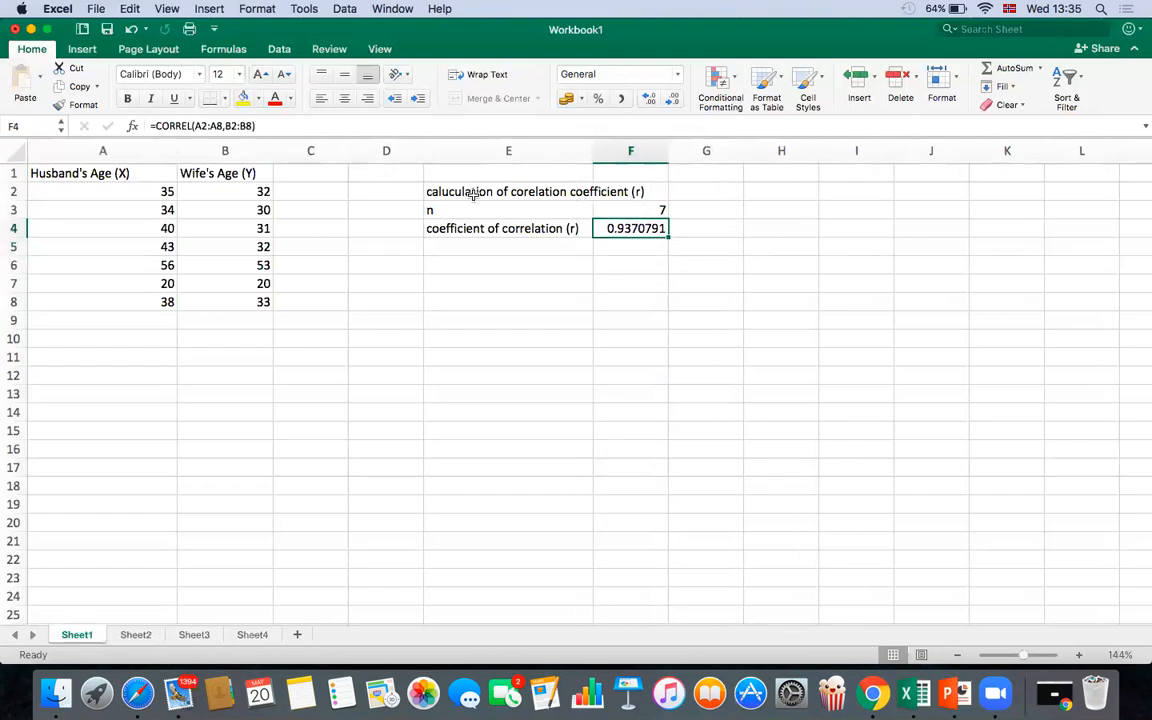
{"action": "left_click", "coordinate": [171, 126]}
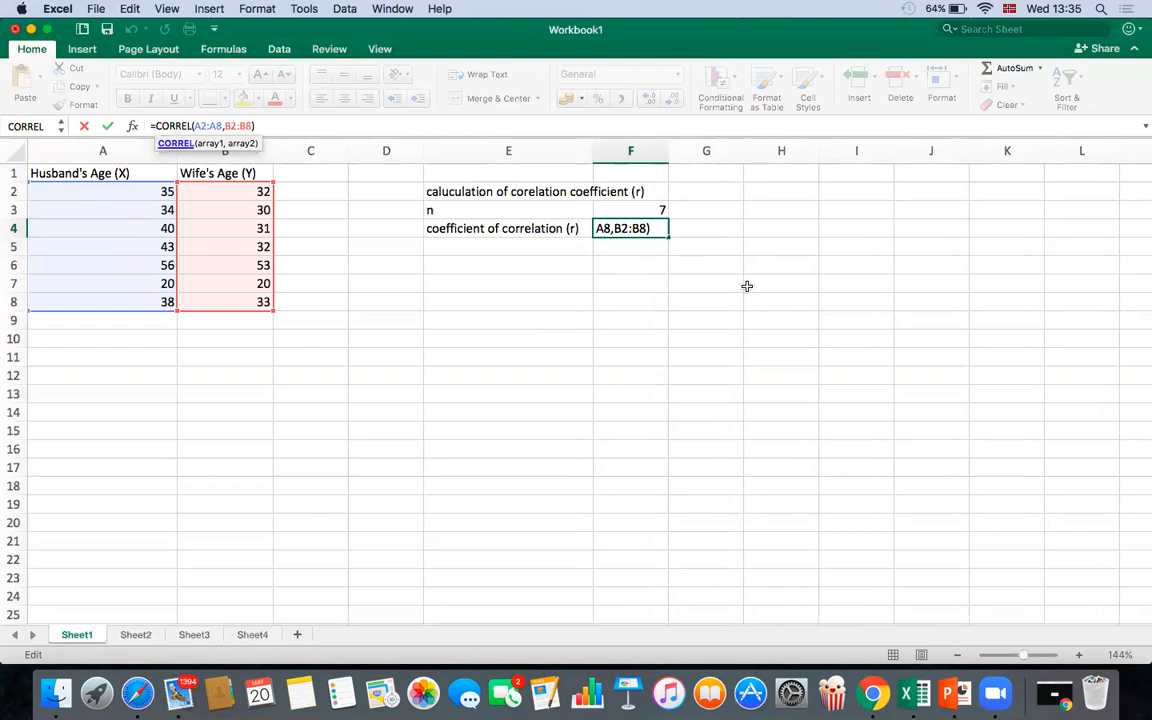
{"action": "left_click", "coordinate": [707, 316]}
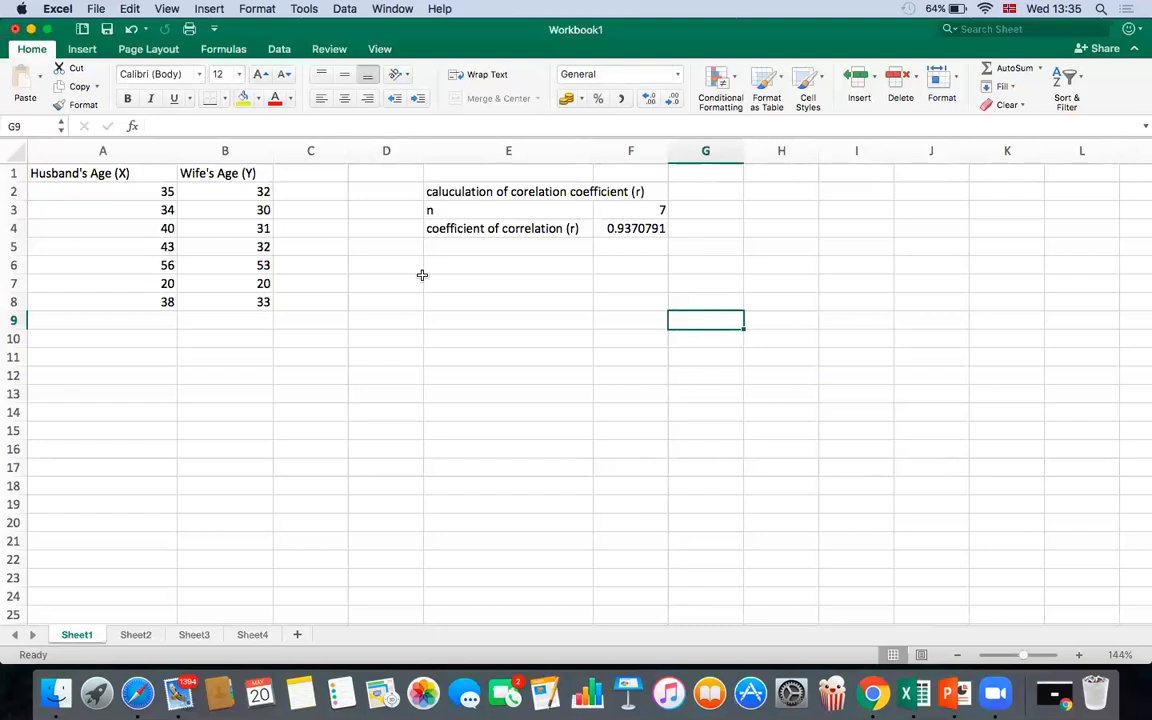
Enter the label "coeffiicient of determination (r^2)" in cell E5 and widen column E to fit it.
{"action": "left_click", "coordinate": [454, 245]}
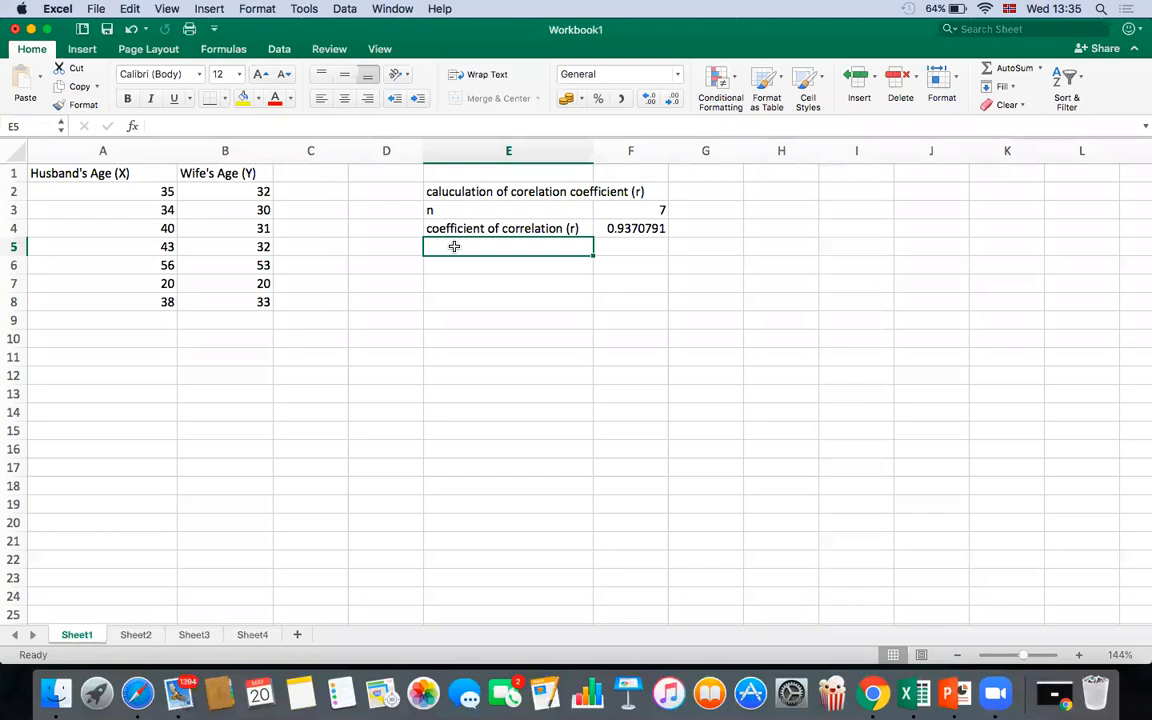
{"action": "type", "text": "eof"}
{"action": "key", "text": "BackSpace"}
{"action": "key", "text": "BackSpace"}
{"action": "key", "text": "BackSpace"}
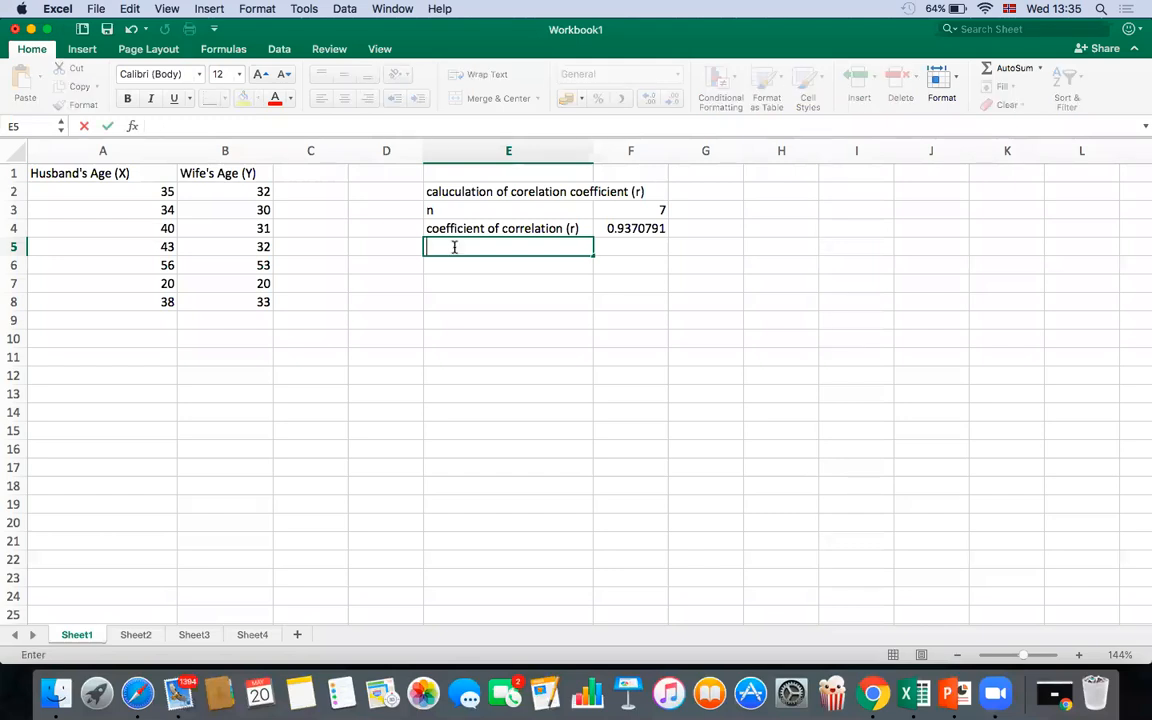
{"action": "type", "text": "coeff"}
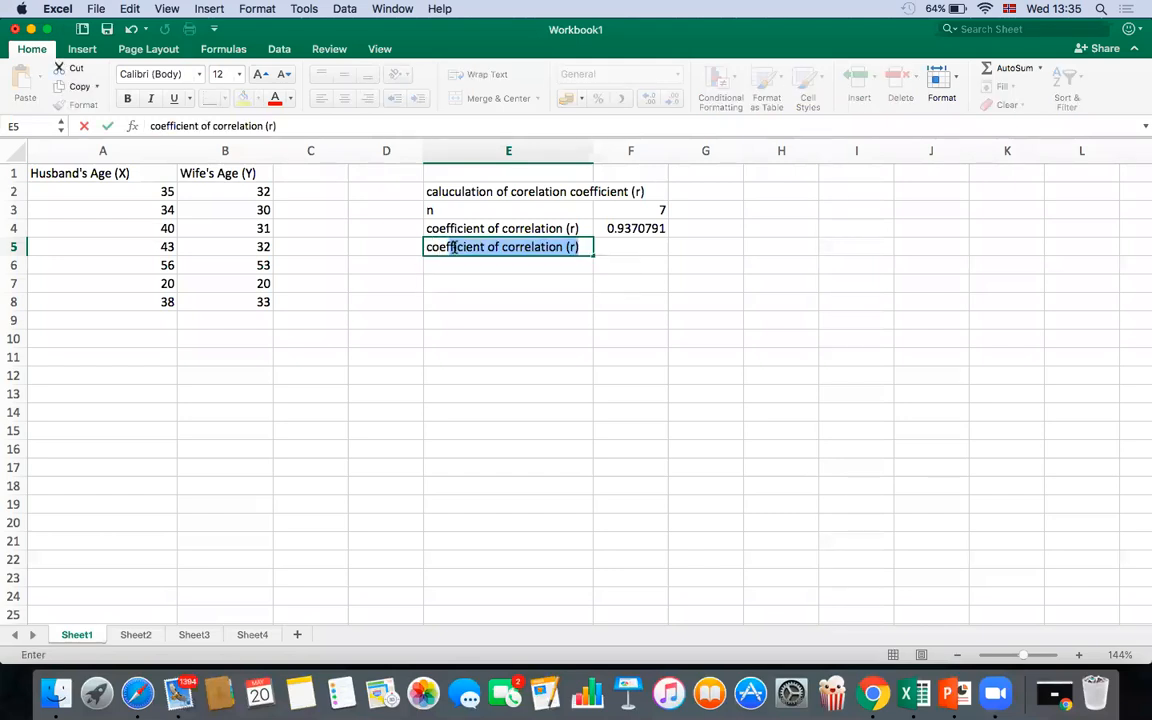
{"action": "type", "text": "iecnt"}
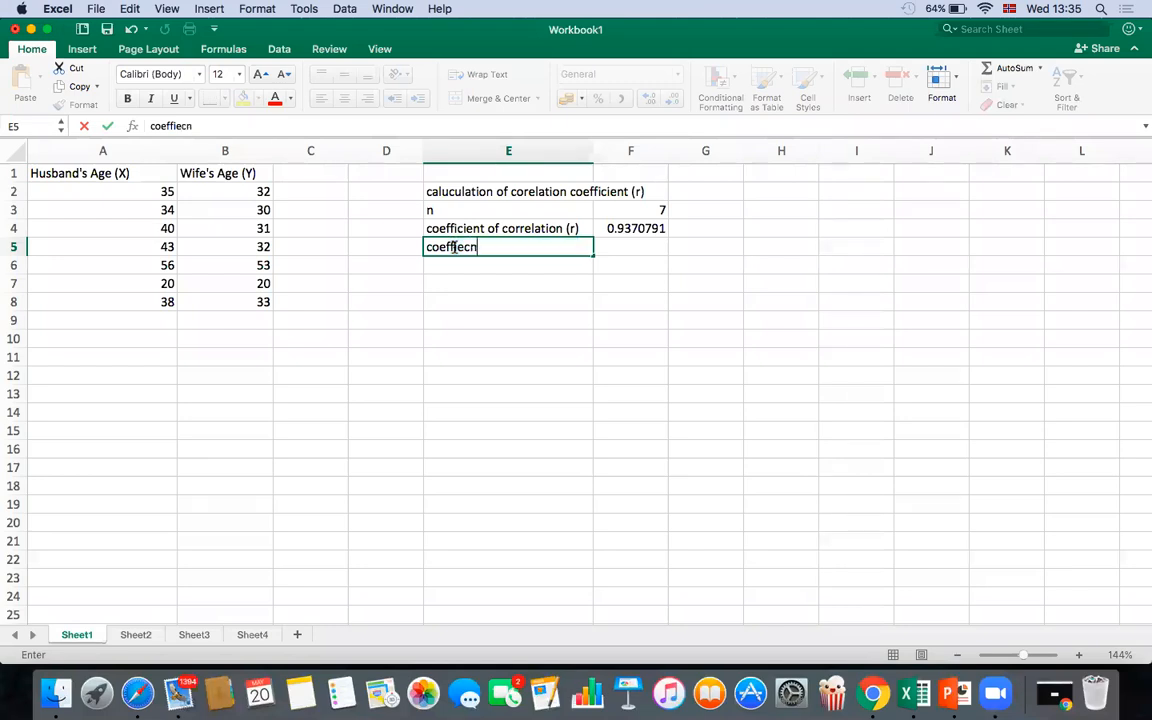
{"action": "key", "text": "BackSpace"}
{"action": "key", "text": "BackSpace"}
{"action": "key", "text": "BackSpace"}
{"action": "key", "text": "BackSpace"}
{"action": "type", "text": "i"}
{"action": "key", "text": "BackSpace"}
{"action": "type", "text": "cient of de"}
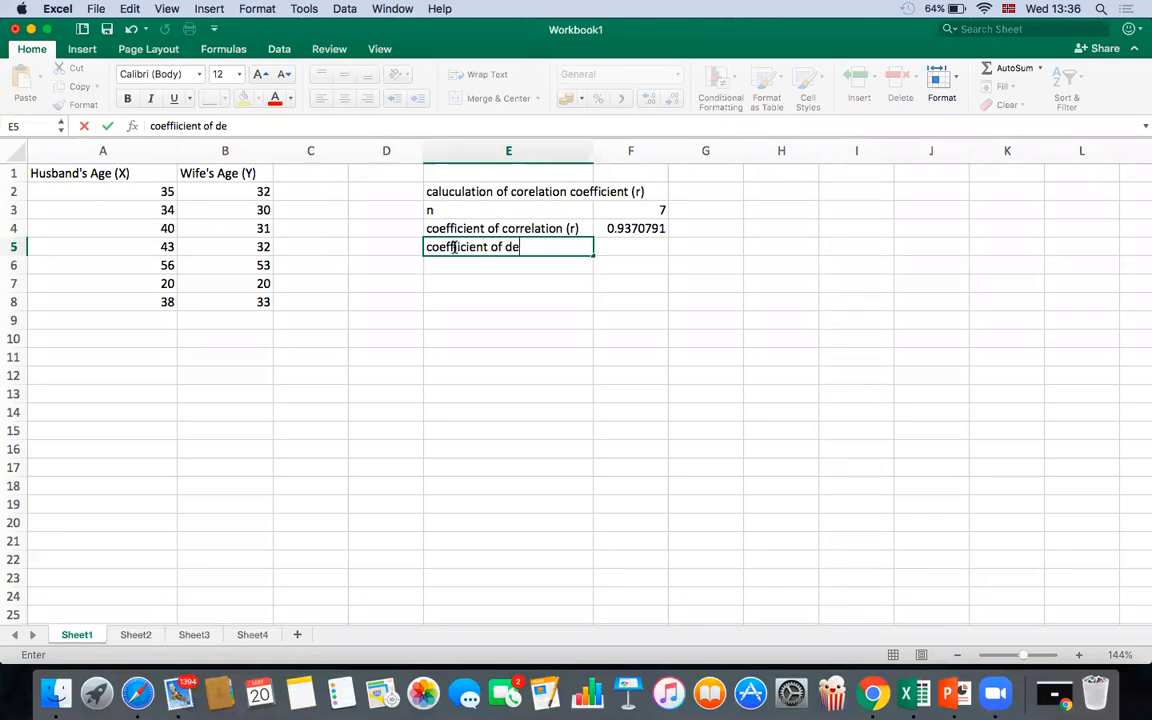
{"action": "type", "text": "termination"}
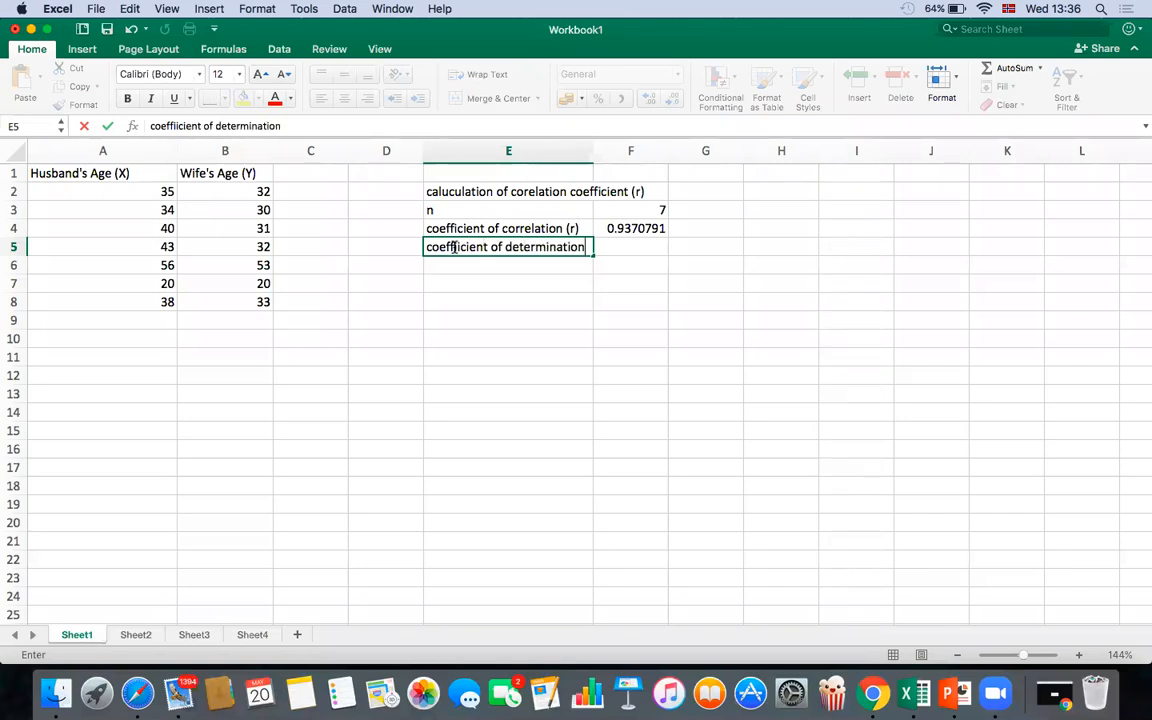
{"action": "type", "text": " (r^2)"}
{"action": "left_click", "coordinate": [590, 152]}
{"action": "left_click_drag", "start_coordinate": [593, 150], "coordinate": [630, 150]}
Calculate the coefficient of determination in cell F5 by squaring the correlation coefficient with =F4^2.
{"action": "left_click", "coordinate": [674, 246]}
{"action": "type", "text": "="}
{"action": "left_click", "coordinate": [680, 228]}
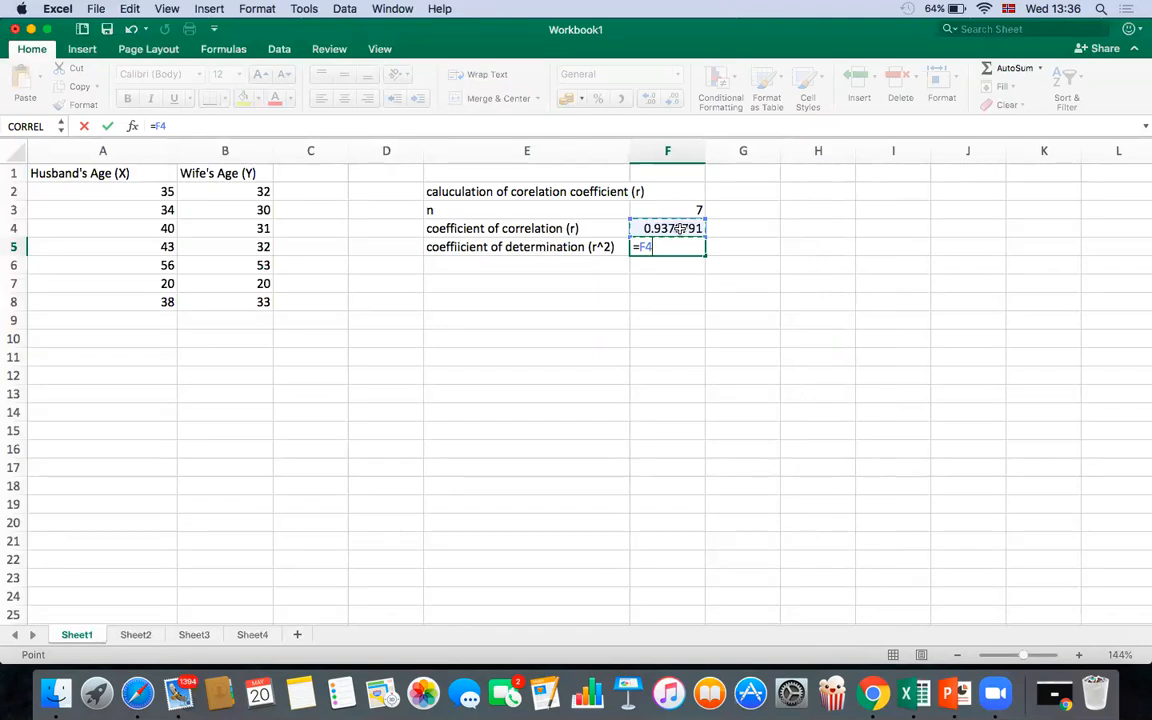
{"action": "type", "text": "^2"}
{"action": "key", "text": "Return"}
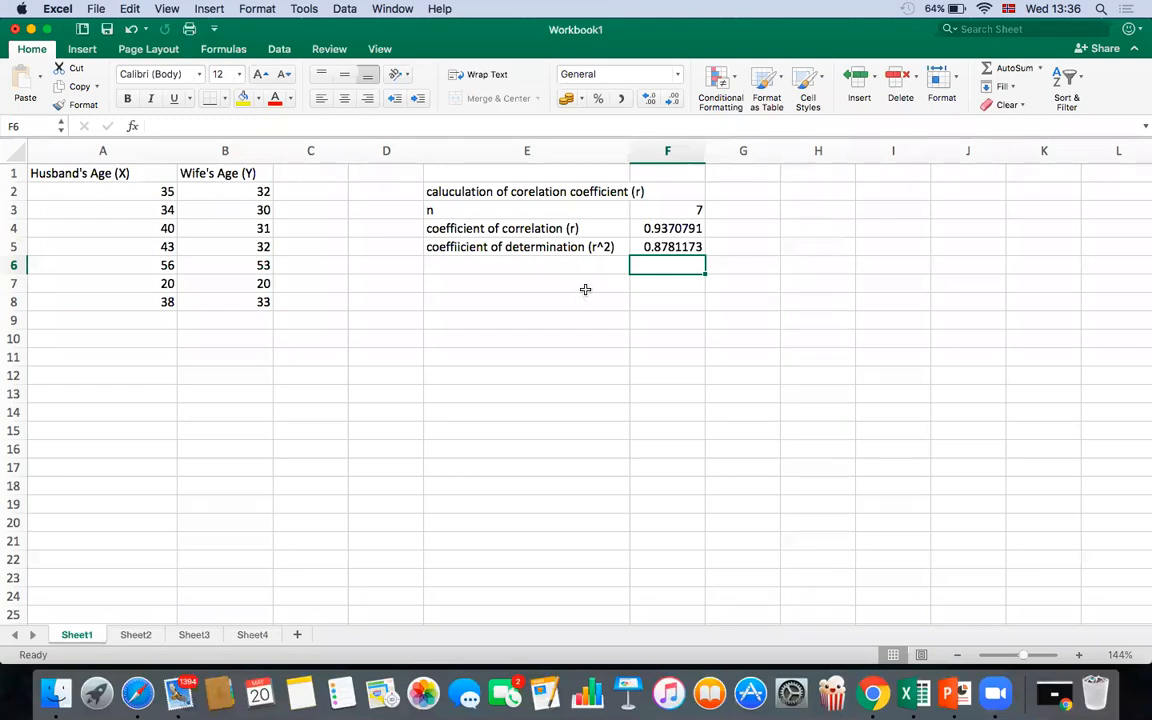
Enter the section heading "testing the significance of r" in cell E7.
{"action": "left_click", "coordinate": [462, 284]}
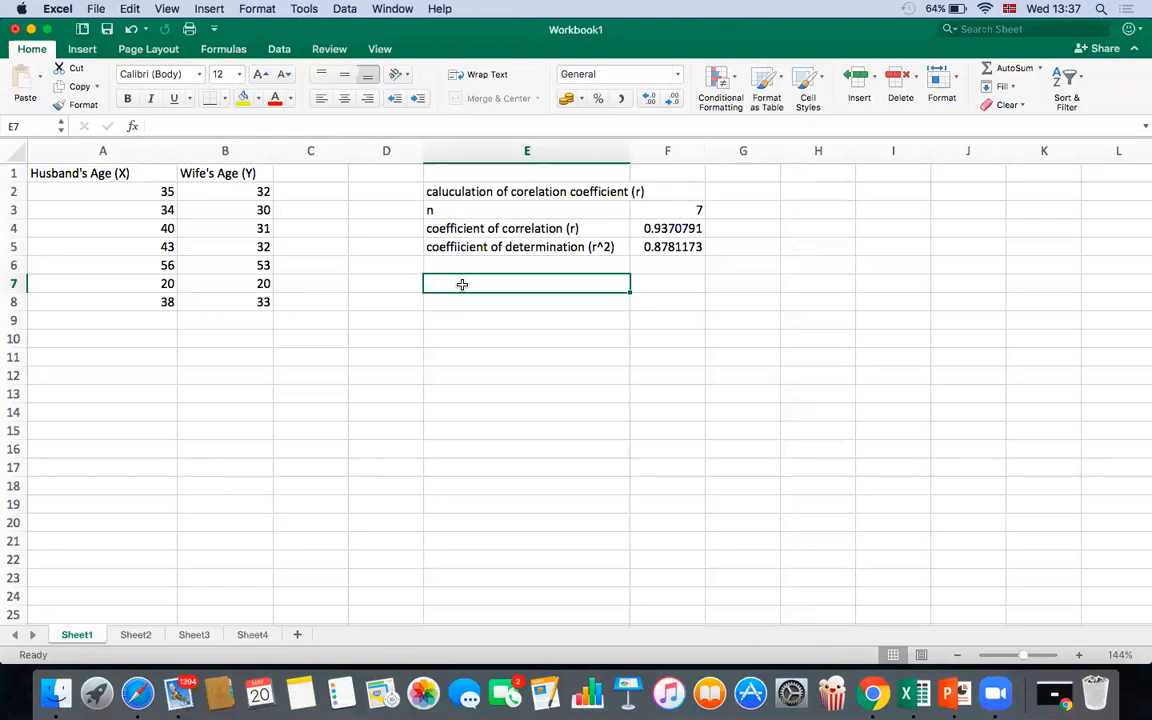
{"action": "type", "text": "testing"}
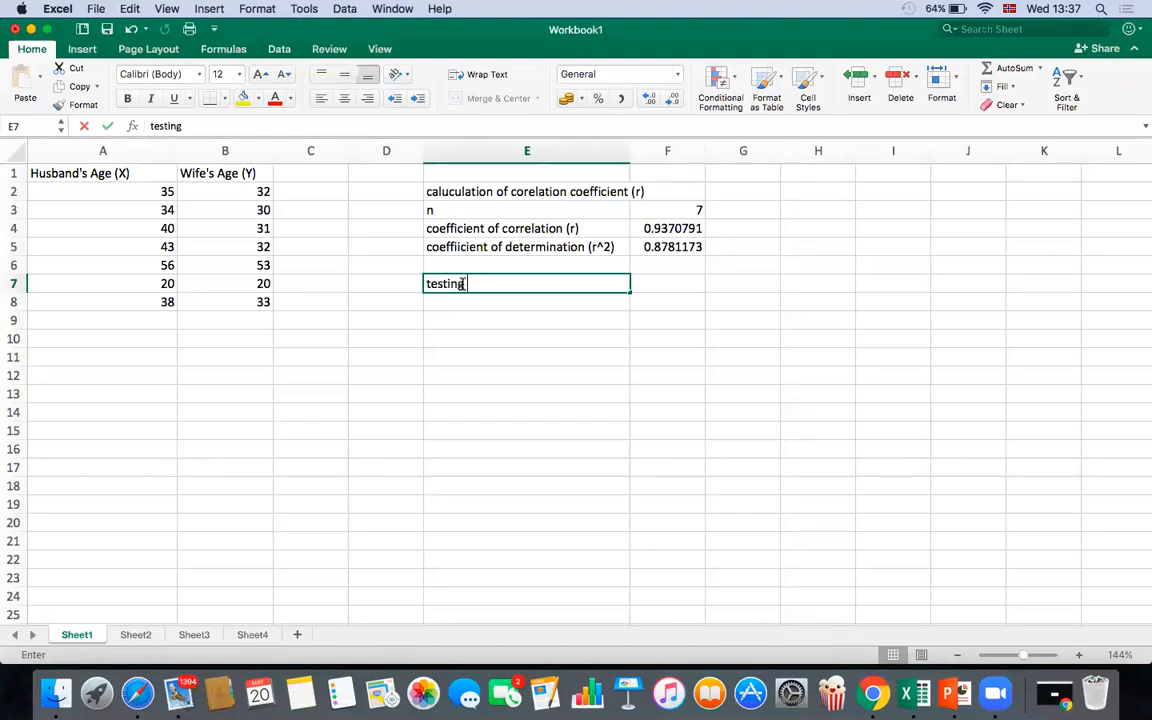
{"action": "type", "text": " the signin"}
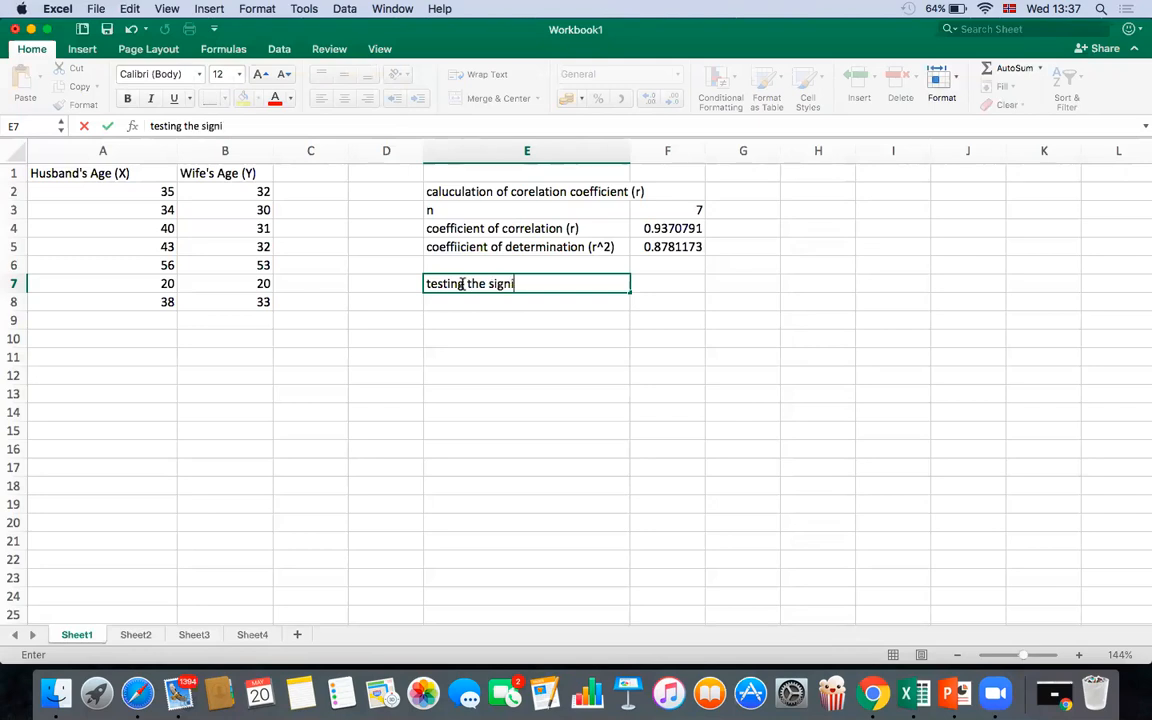
{"action": "key", "text": "BackSpace"}
{"action": "key", "text": "BackSpace"}
{"action": "type", "text": "ificance of "}
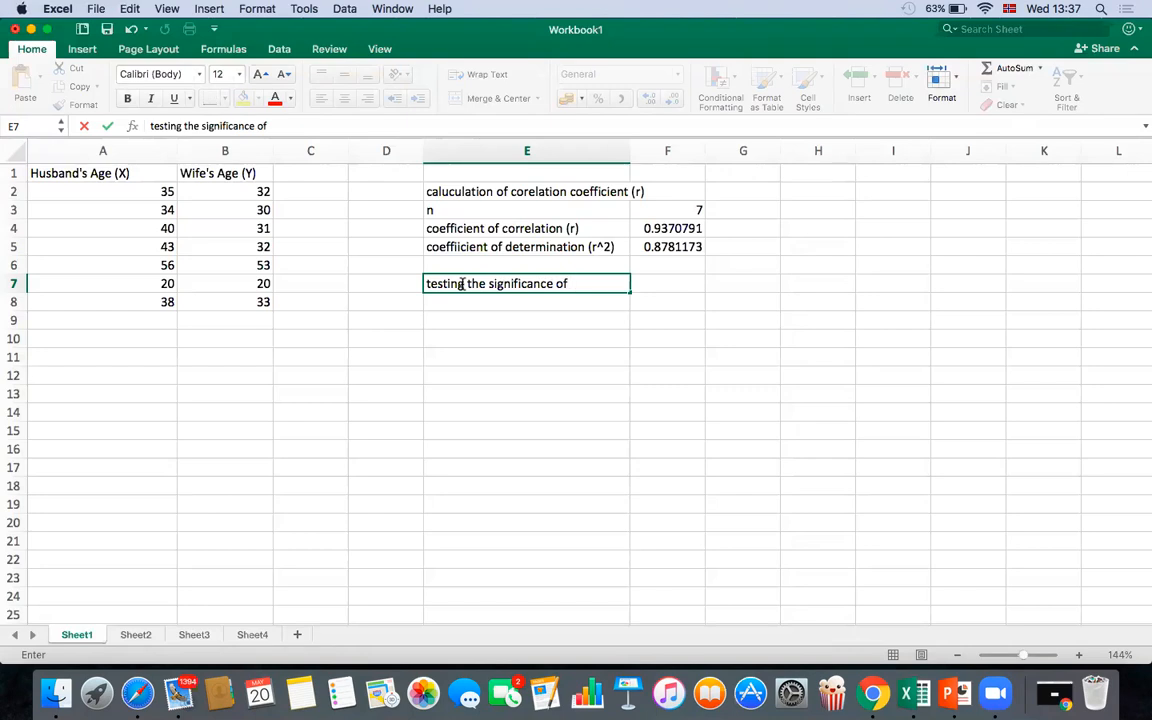
{"action": "type", "text": "r"}
{"action": "key", "text": "Return"}
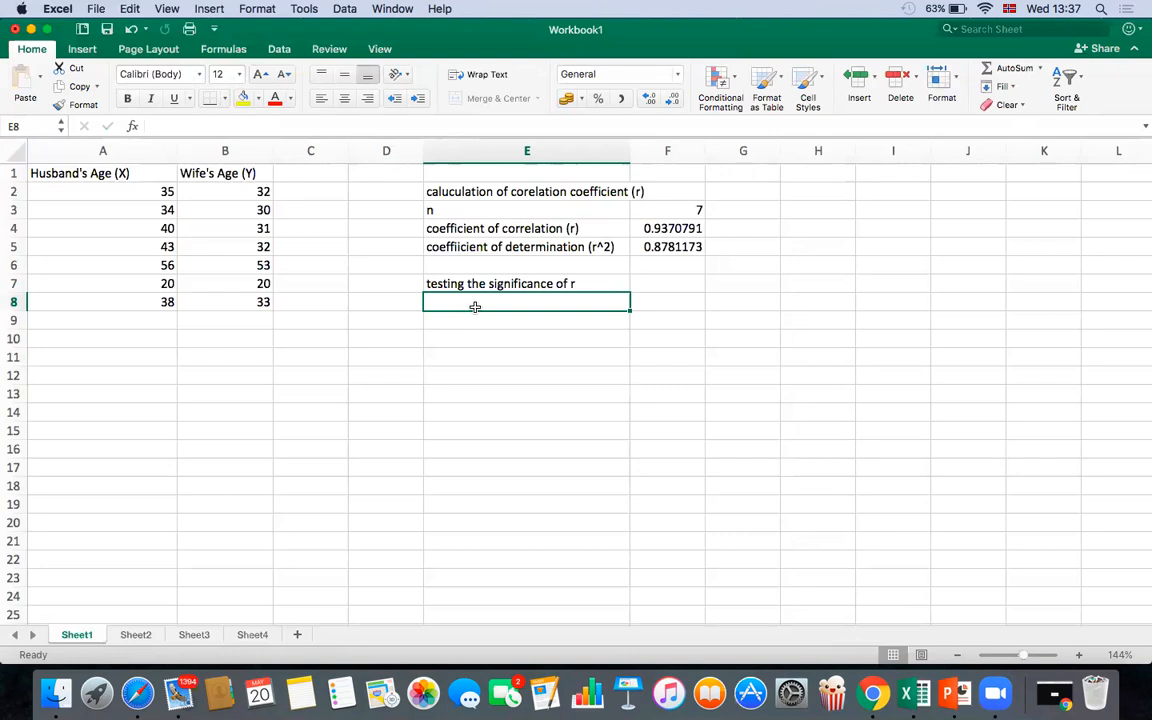
Label cell E8 "PE" and calculate its value in F8 with =0.6745*(1-F5)/SQRT(F3).
{"action": "type", "text": "PE"}
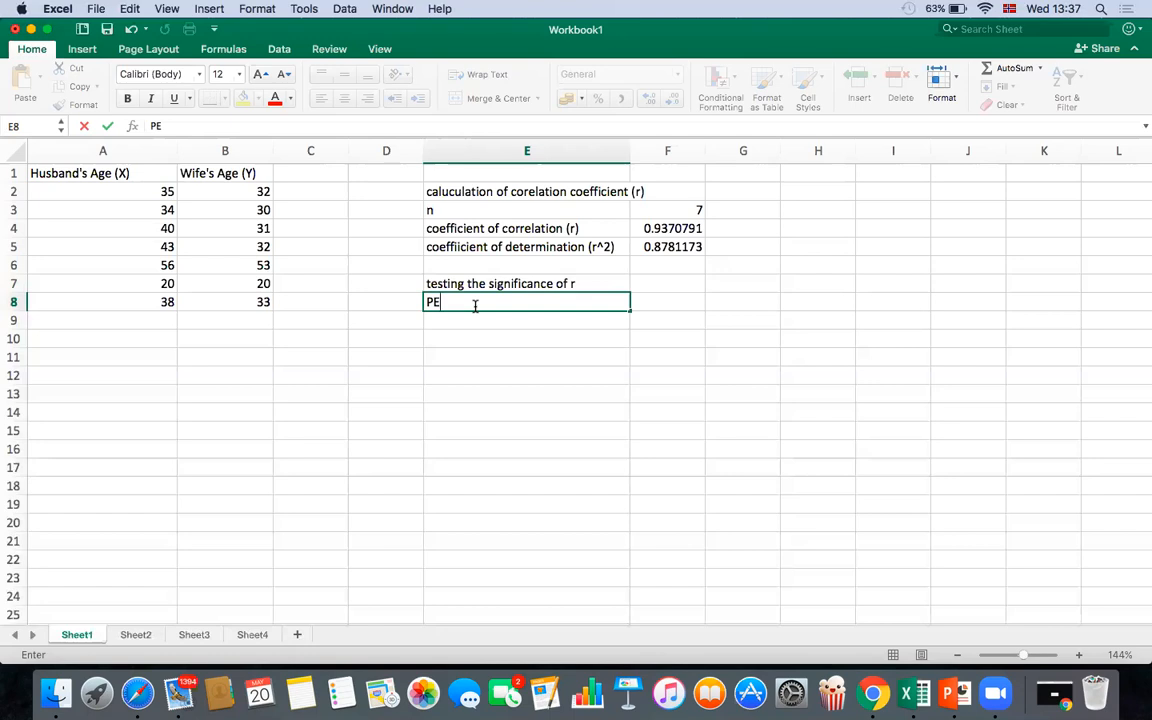
{"action": "left_click", "coordinate": [673, 302]}
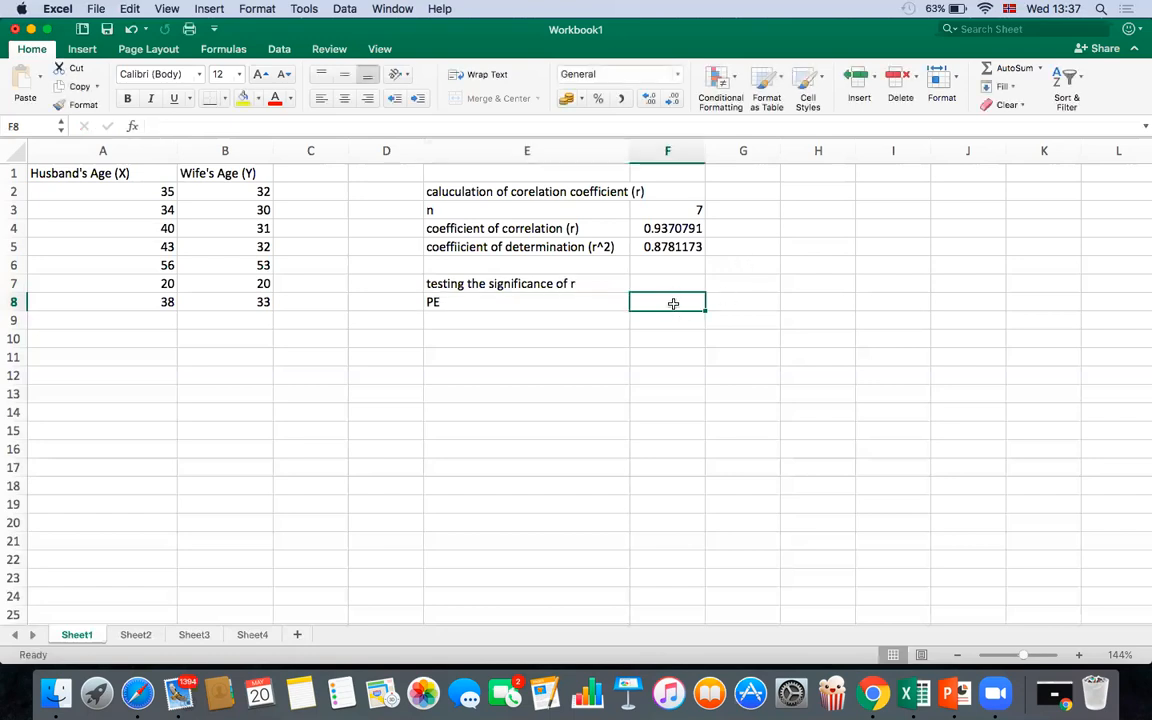
{"action": "type", "text": "="}
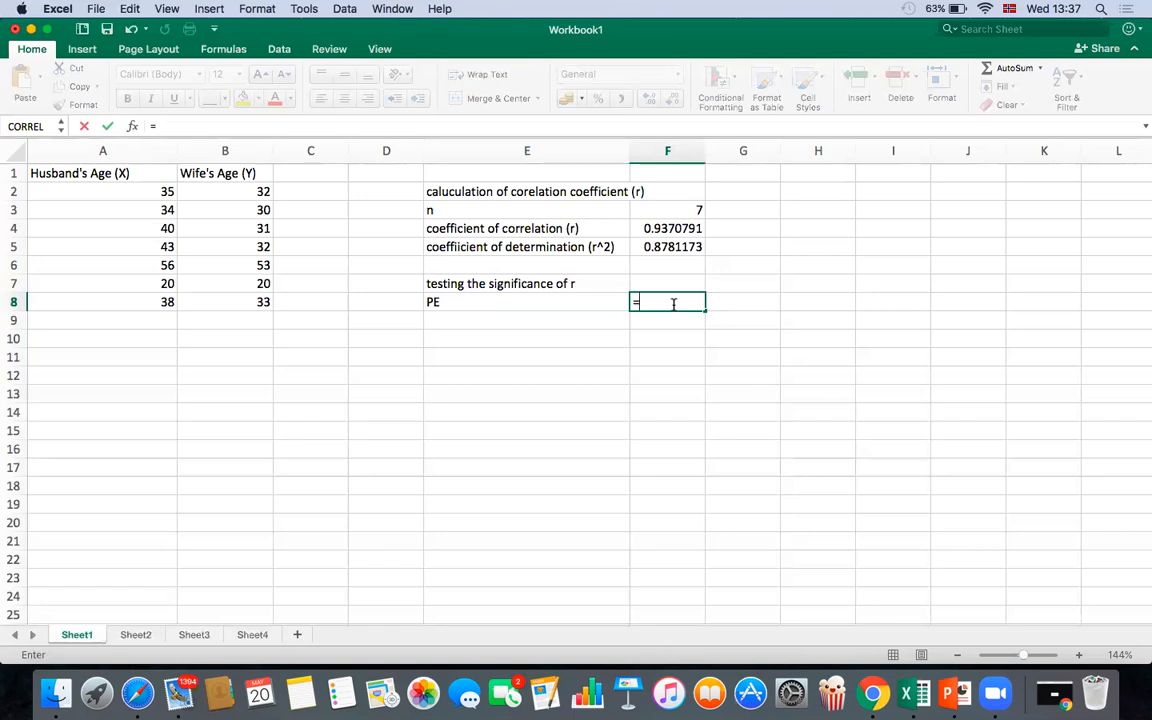
{"action": "type", "text": "0.6745*("}
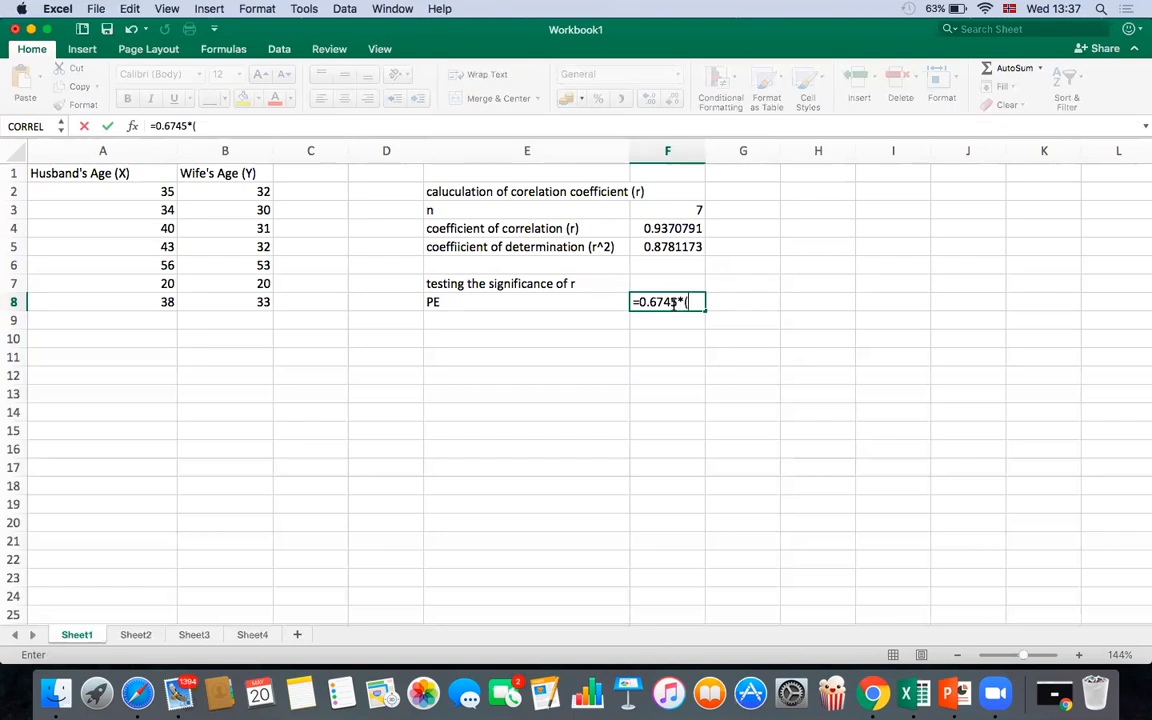
{"action": "type", "text": "1-"}
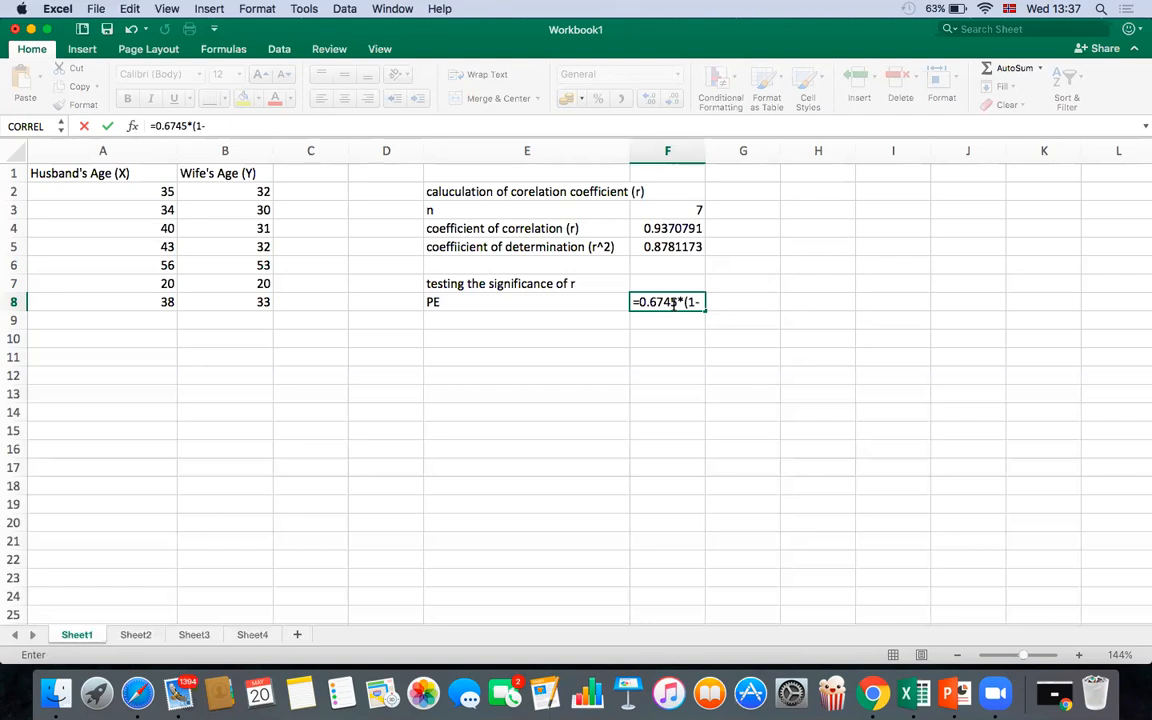
{"action": "left_click", "coordinate": [687, 249]}
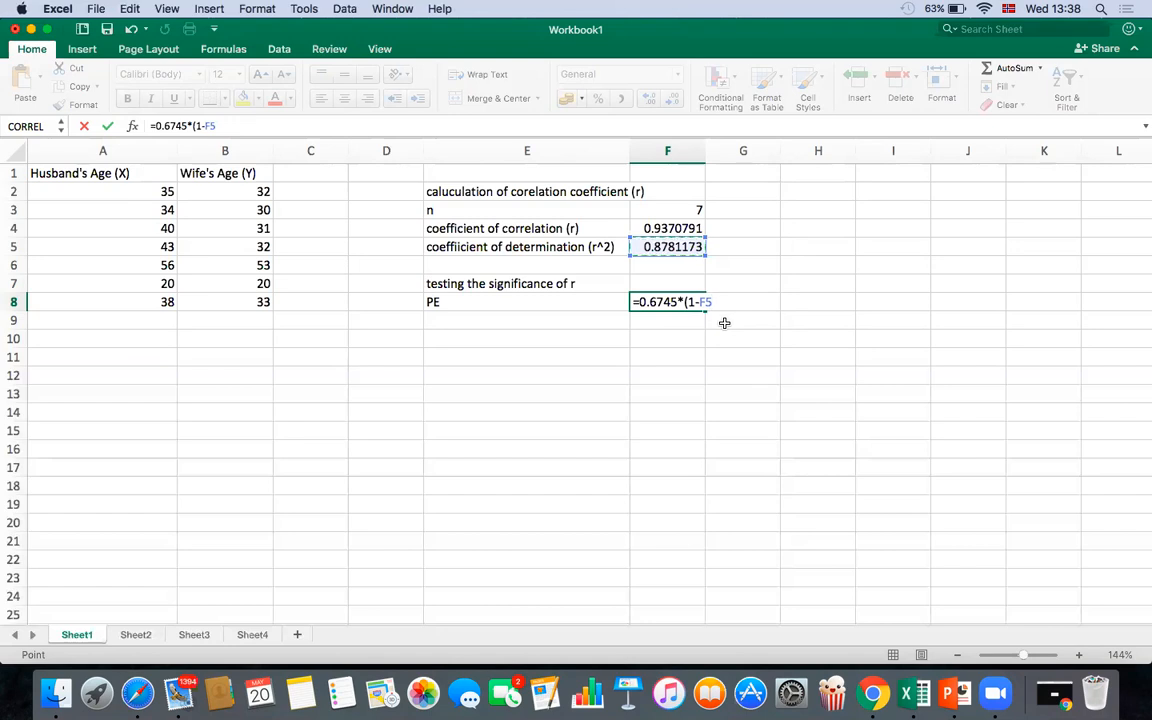
{"action": "type", "text": ")/"}
{"action": "type", "text": "s"}
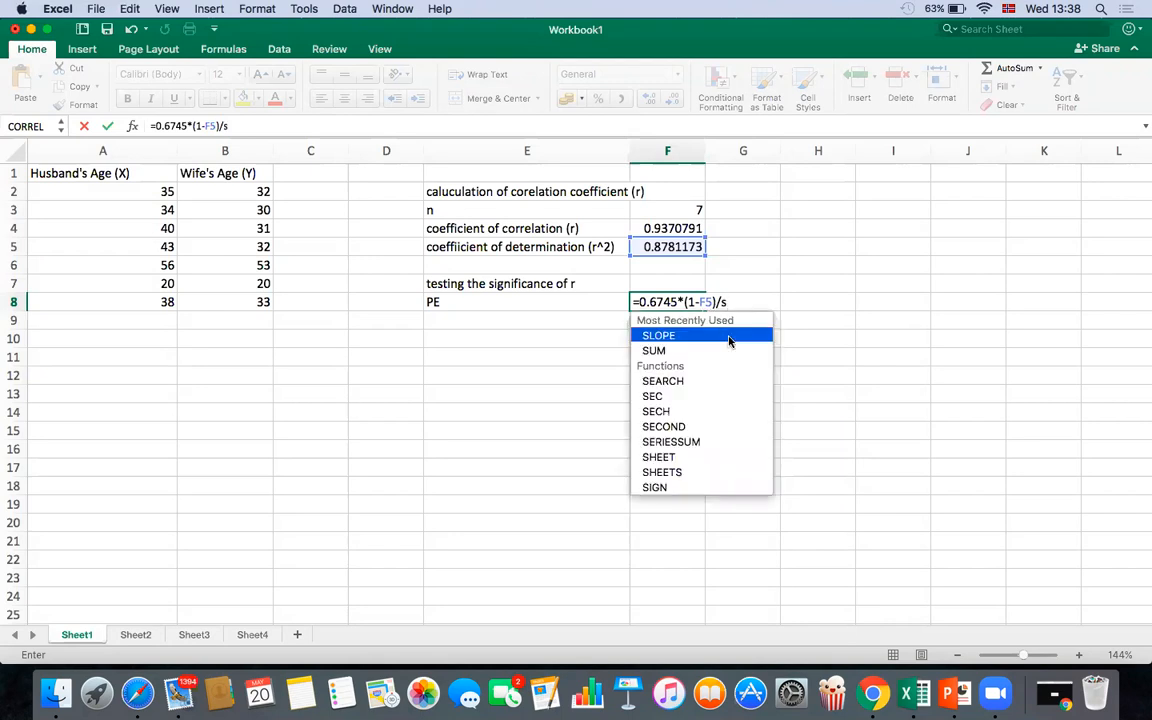
{"action": "type", "text": "qua"}
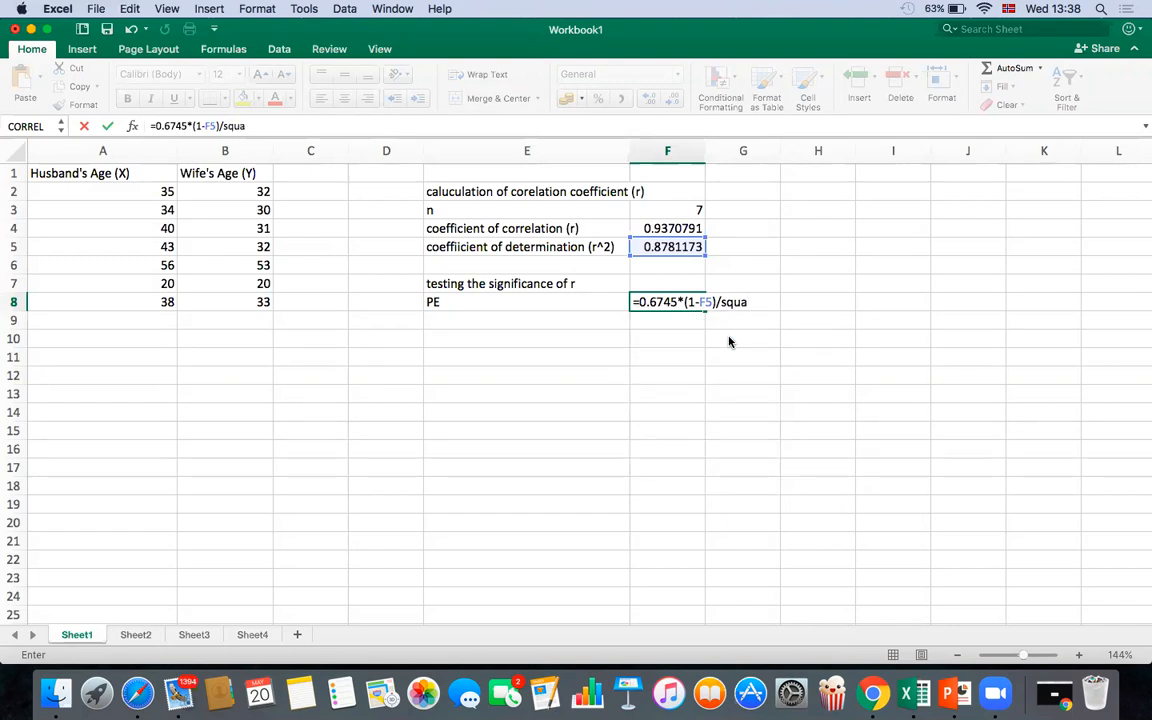
{"action": "key", "text": "BackSpace"}
{"action": "key", "text": "BackSpace"}
{"action": "key", "text": "BackSpace"}
{"action": "type", "text": "q"}
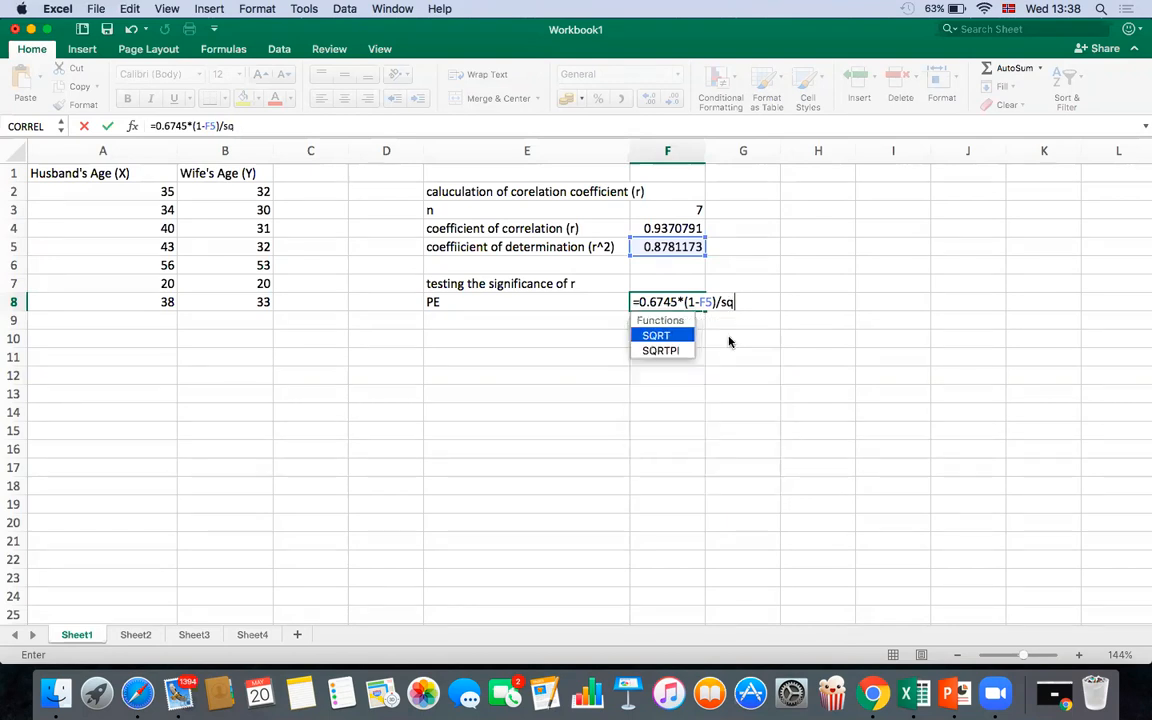
{"action": "double_click", "coordinate": [660, 336]}
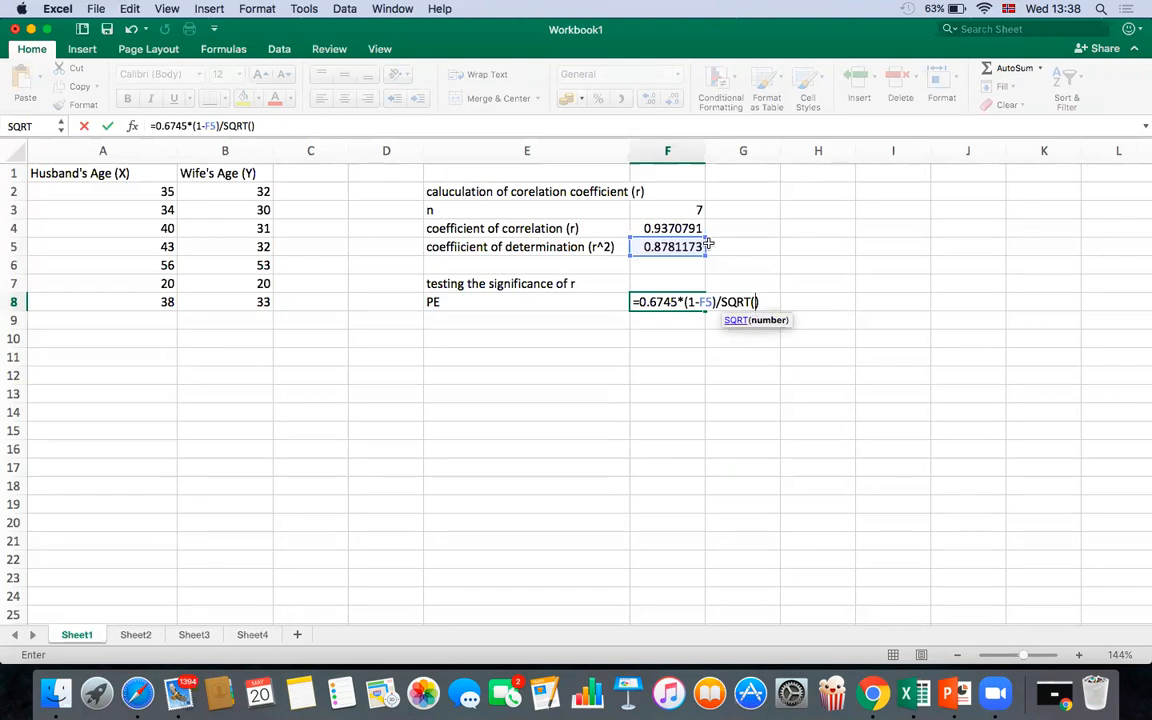
{"action": "left_click", "coordinate": [690, 210]}
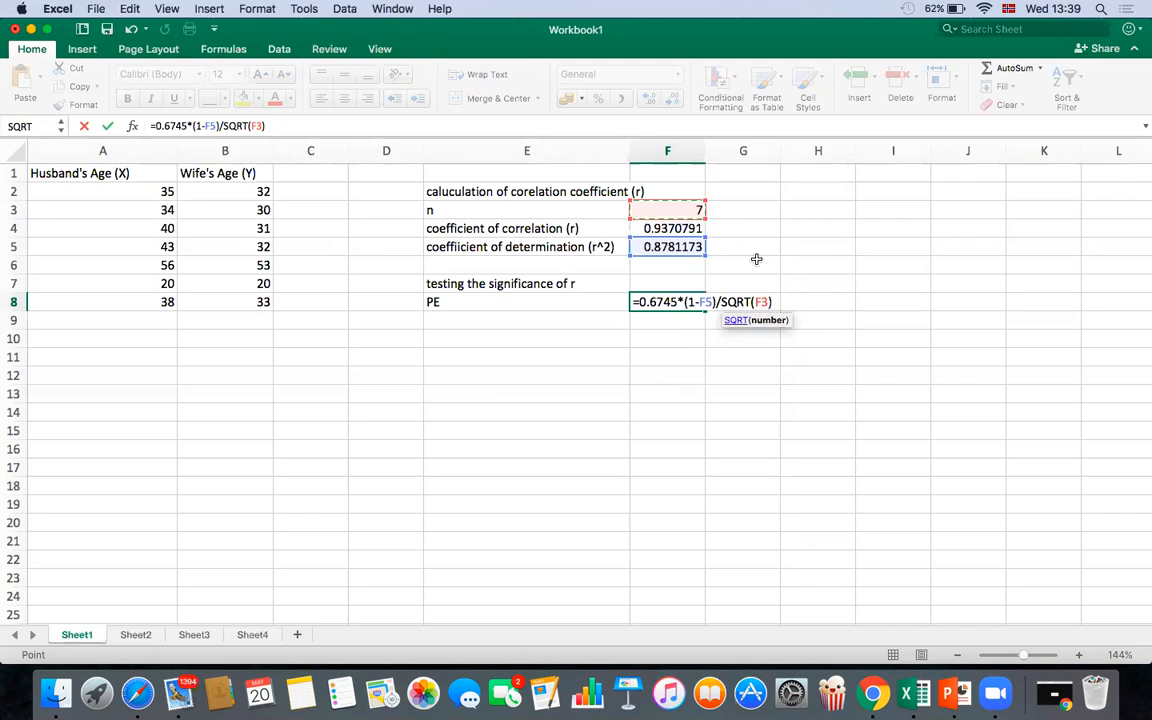
{"action": "key", "text": "Return"}
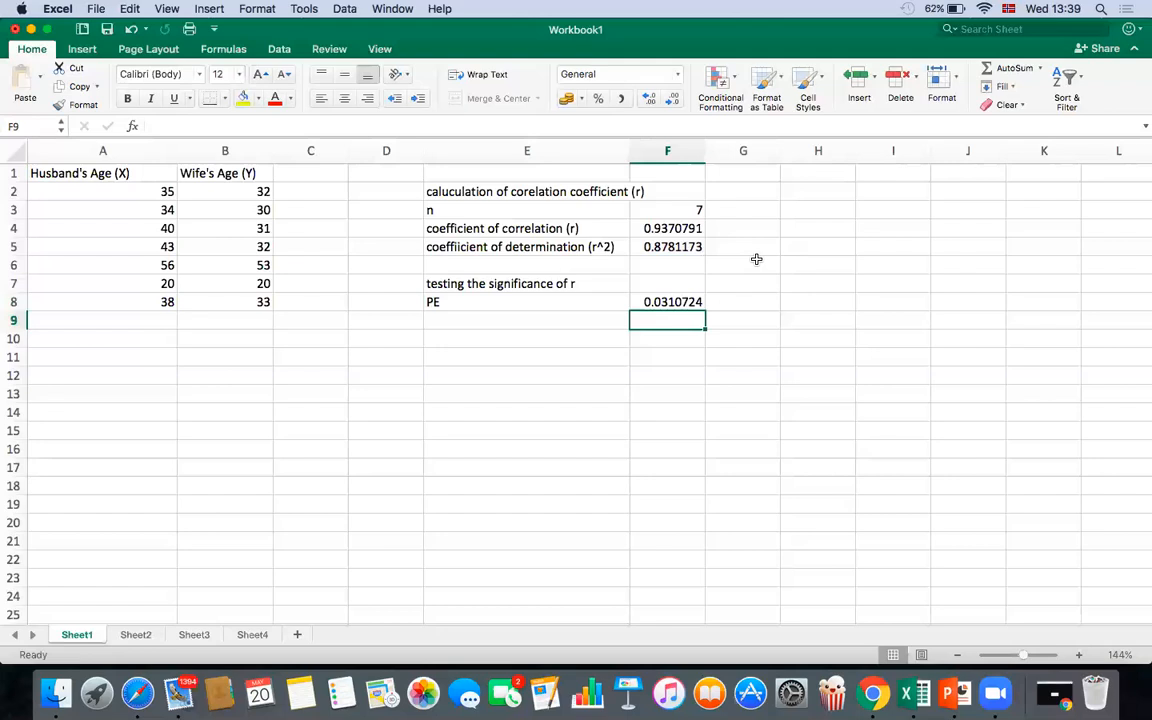
Label cell E10 "6 PE" and calculate six times the PE value in F10 with =6*F8.
{"action": "left_click", "coordinate": [457, 339]}
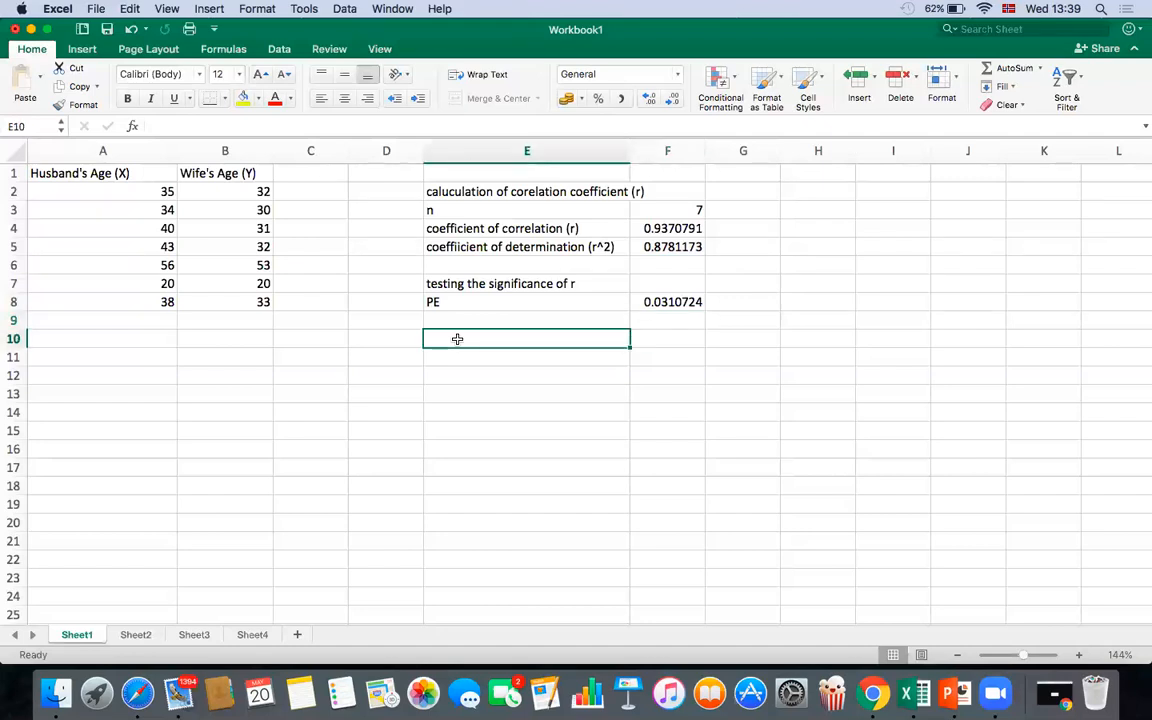
{"action": "type", "text": "6 PE"}
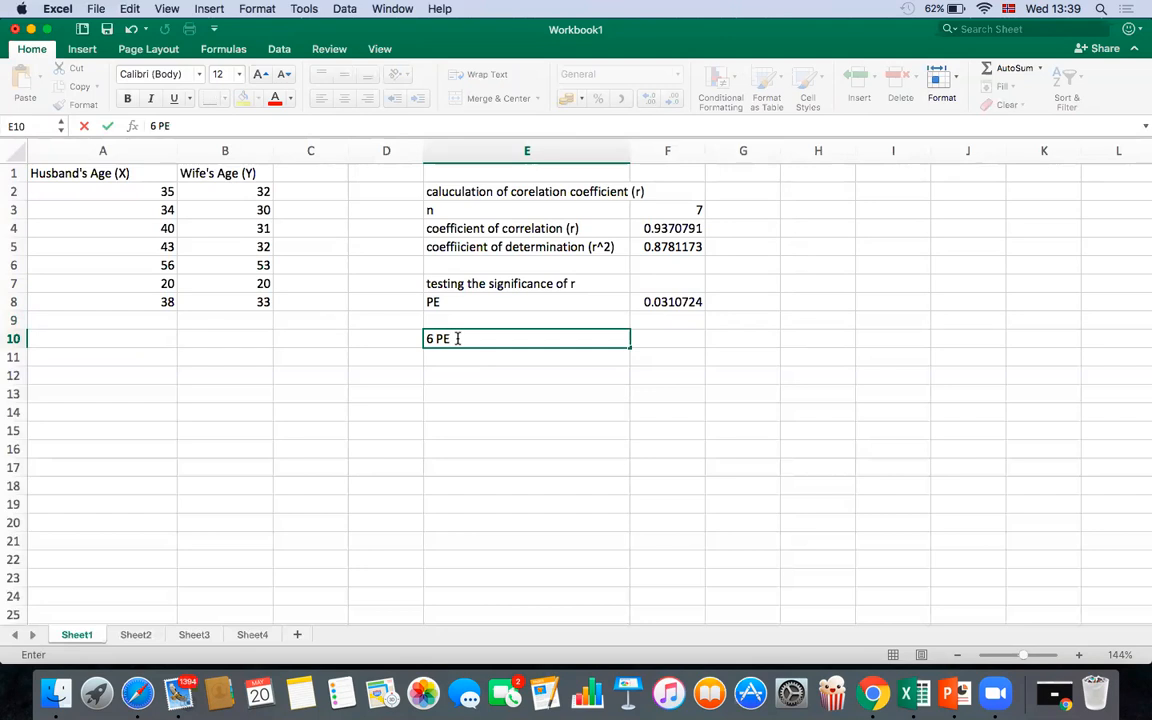
{"action": "left_click", "coordinate": [657, 342]}
{"action": "type", "text": "="}
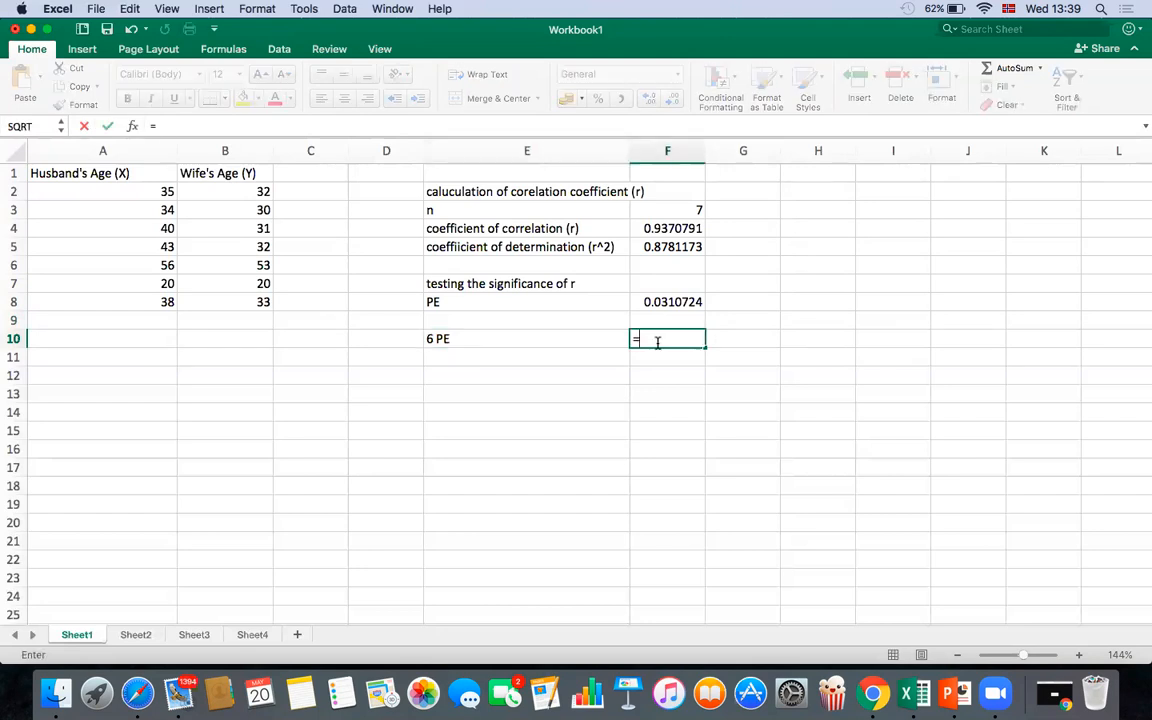
{"action": "type", "text": "6*"}
{"action": "left_click", "coordinate": [688, 302]}
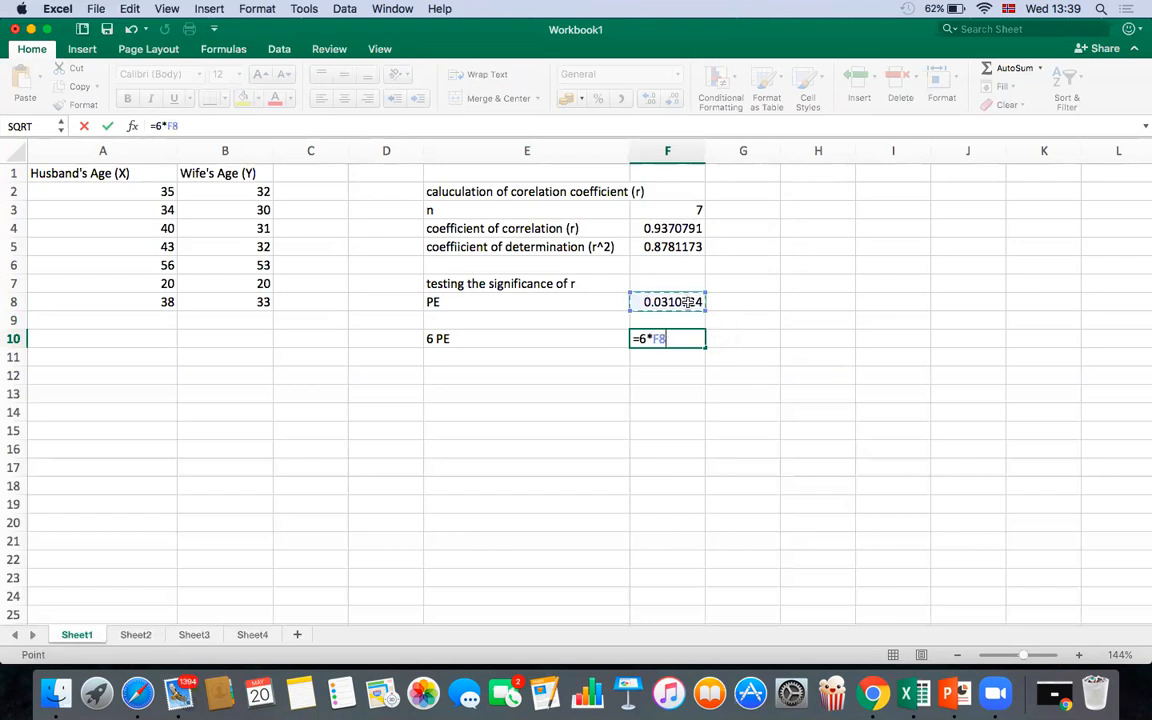
{"action": "key", "text": "Return"}
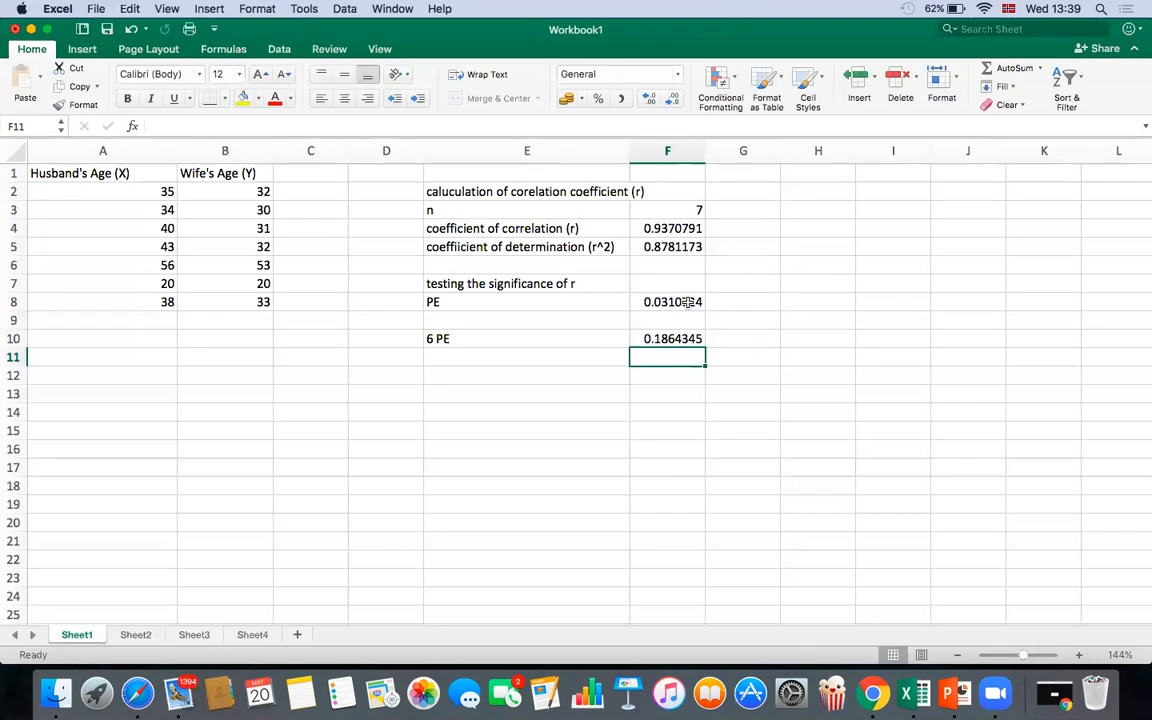
{"action": "left_click", "coordinate": [672, 339]}
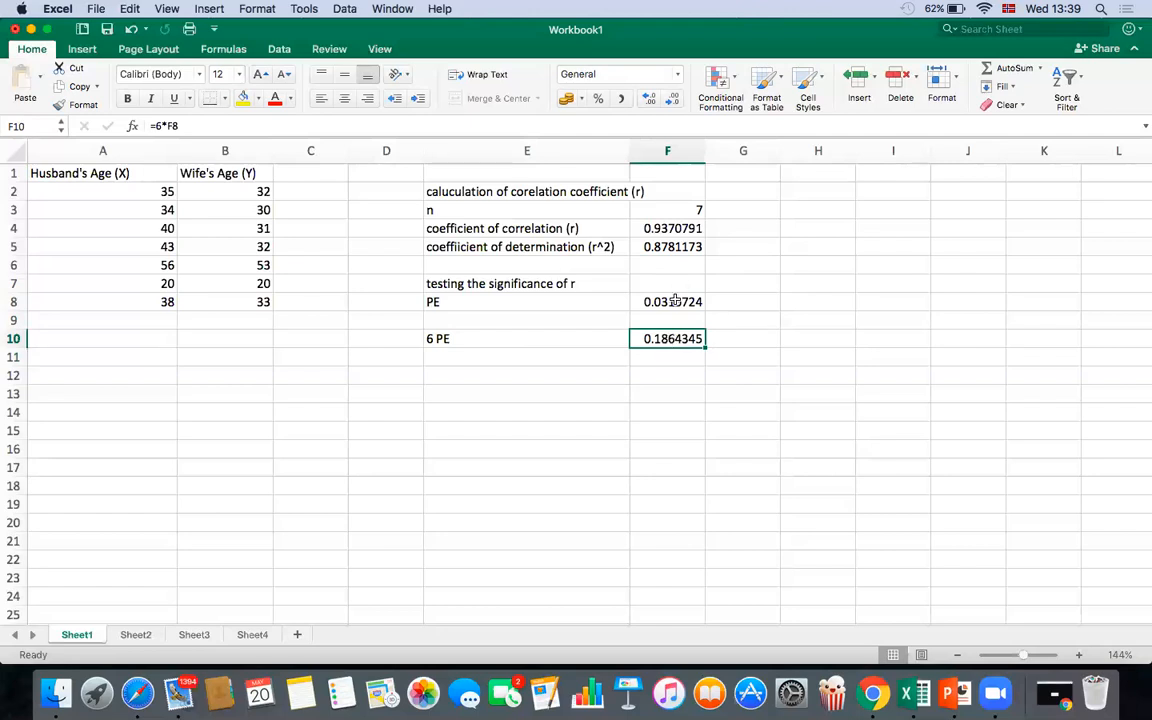
Enter in cell E11 "hence, the calculated value of coefficeint of corrleation is still greater than 6PE,so the given relationship is very significance".
{"action": "left_click", "coordinate": [494, 362]}
{"action": "type", "text": "hence,"}
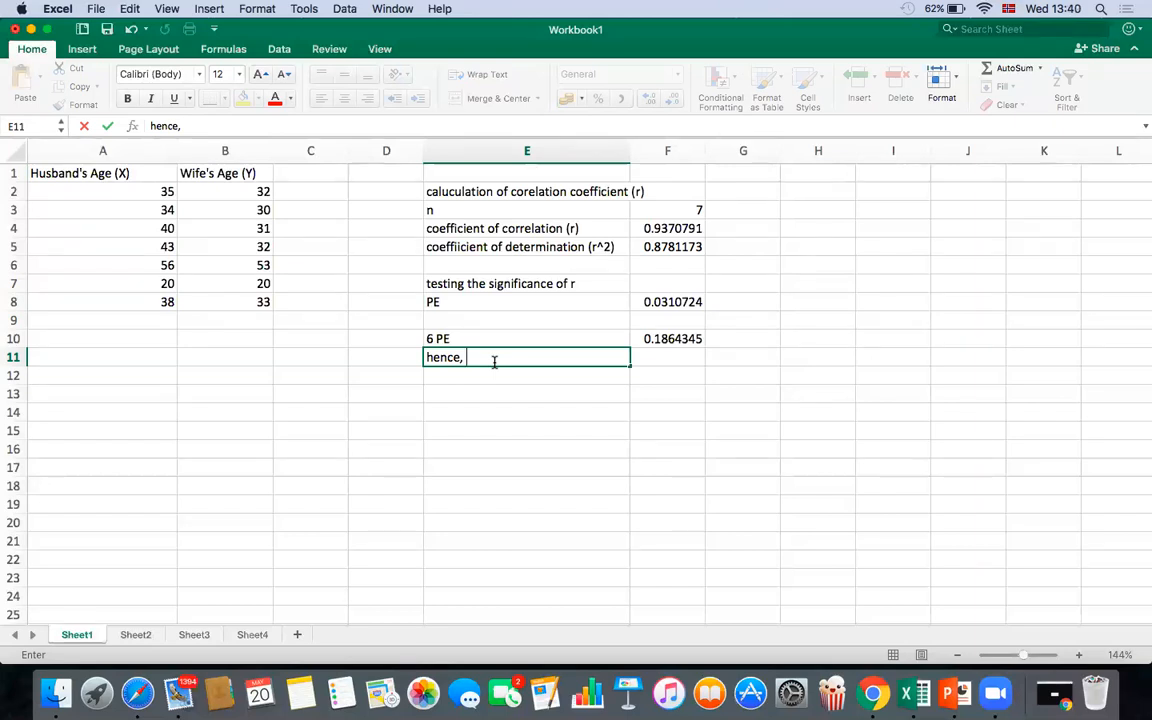
{"action": "type", "text": "the calculated value of coefficeint of corrle"}
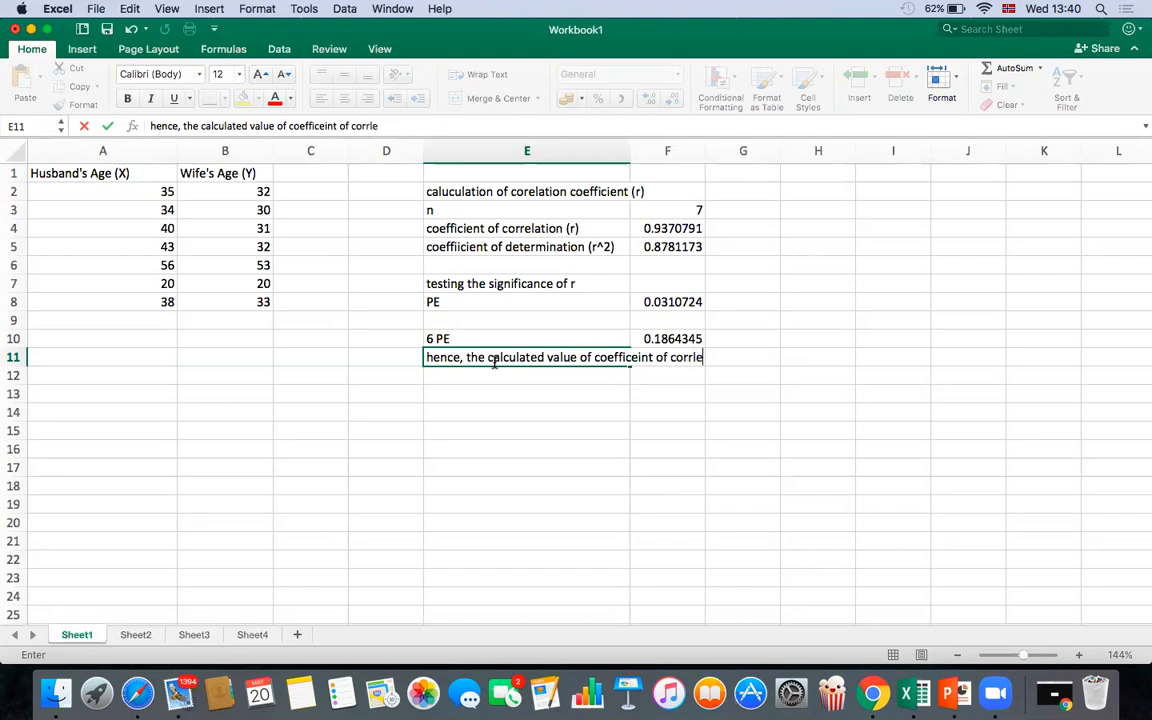
{"action": "type", "text": "ation is still greater than"}
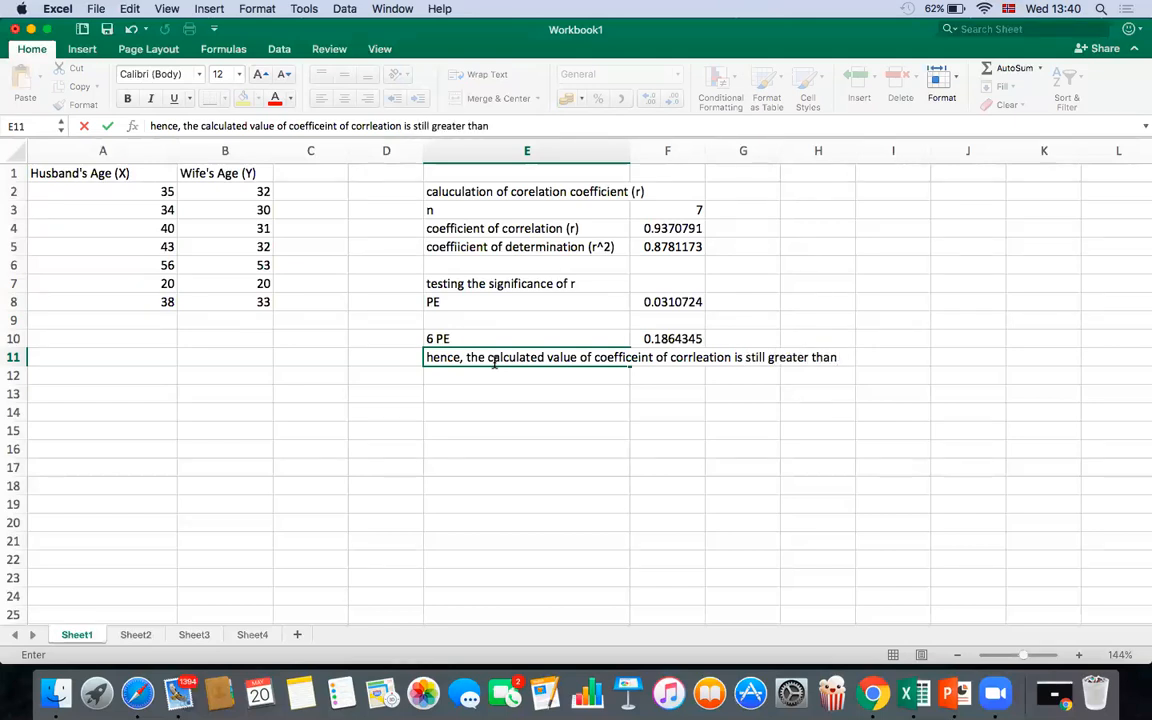
{"action": "type", "text": " 5"}
{"action": "key", "text": "BackSpace"}
{"action": "type", "text": "6PE,"}
{"action": "type", "text": "so the"}
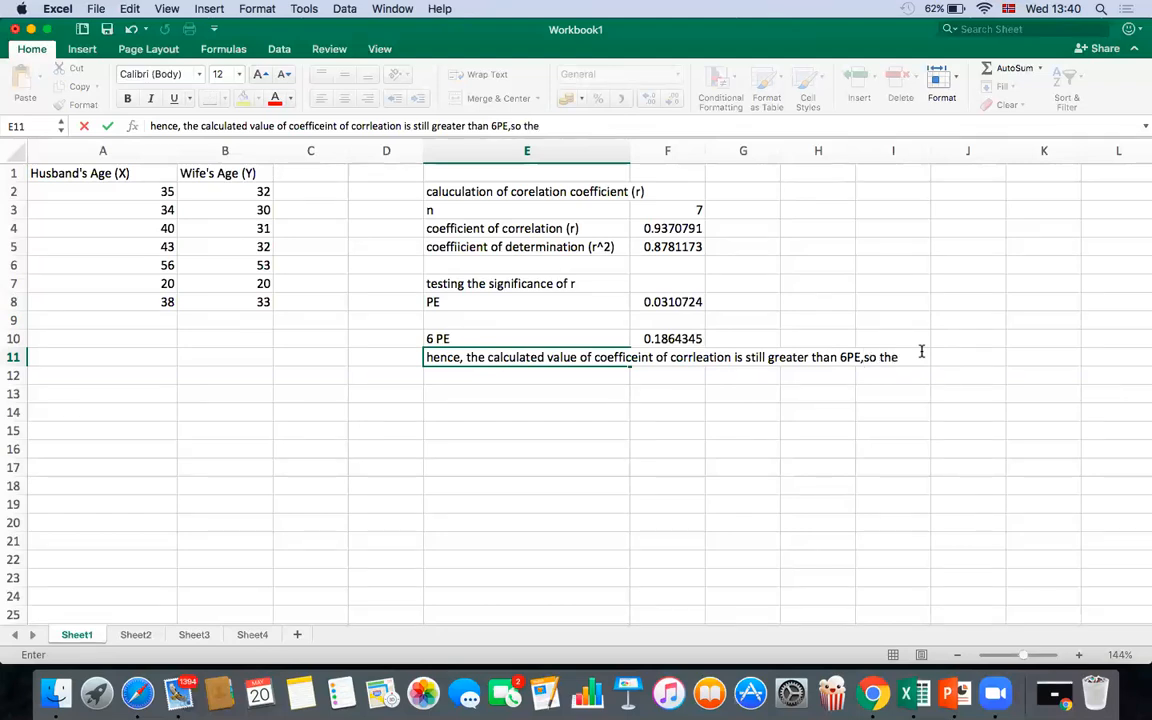
{"action": "type", "text": " given relation"}
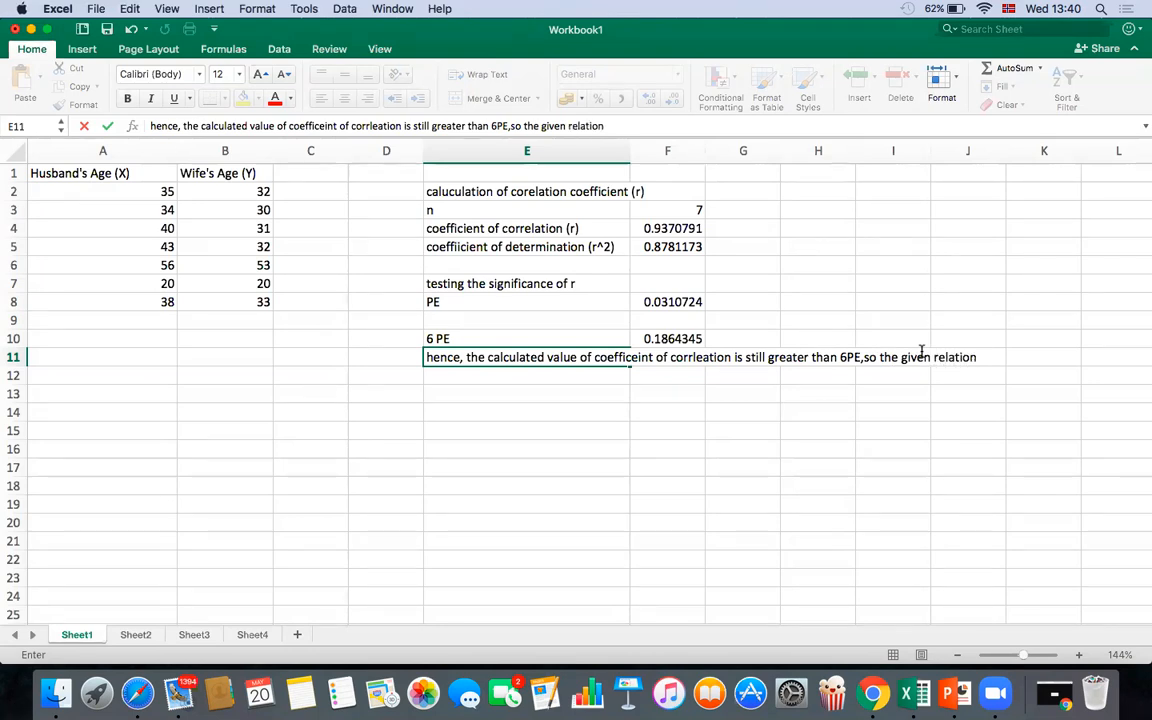
{"action": "type", "text": "ship is"}
{"action": "type", "text": " very sig"}
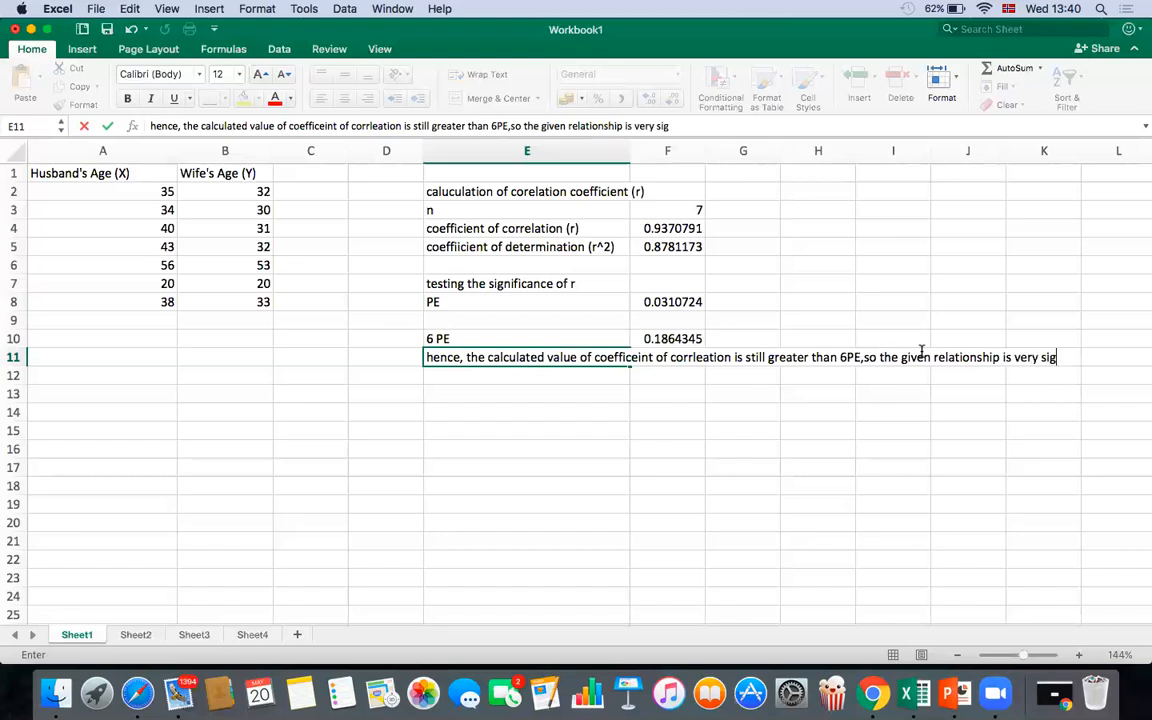
{"action": "type", "text": "nificance"}
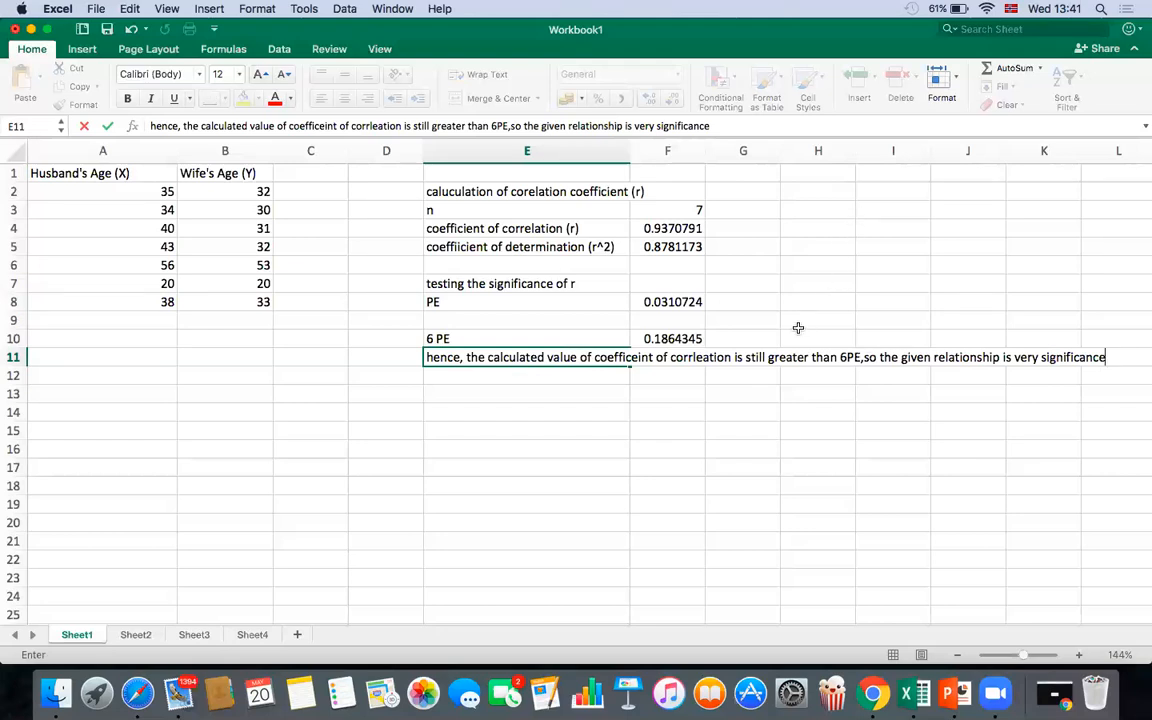
{"action": "left_click", "coordinate": [740, 418]}
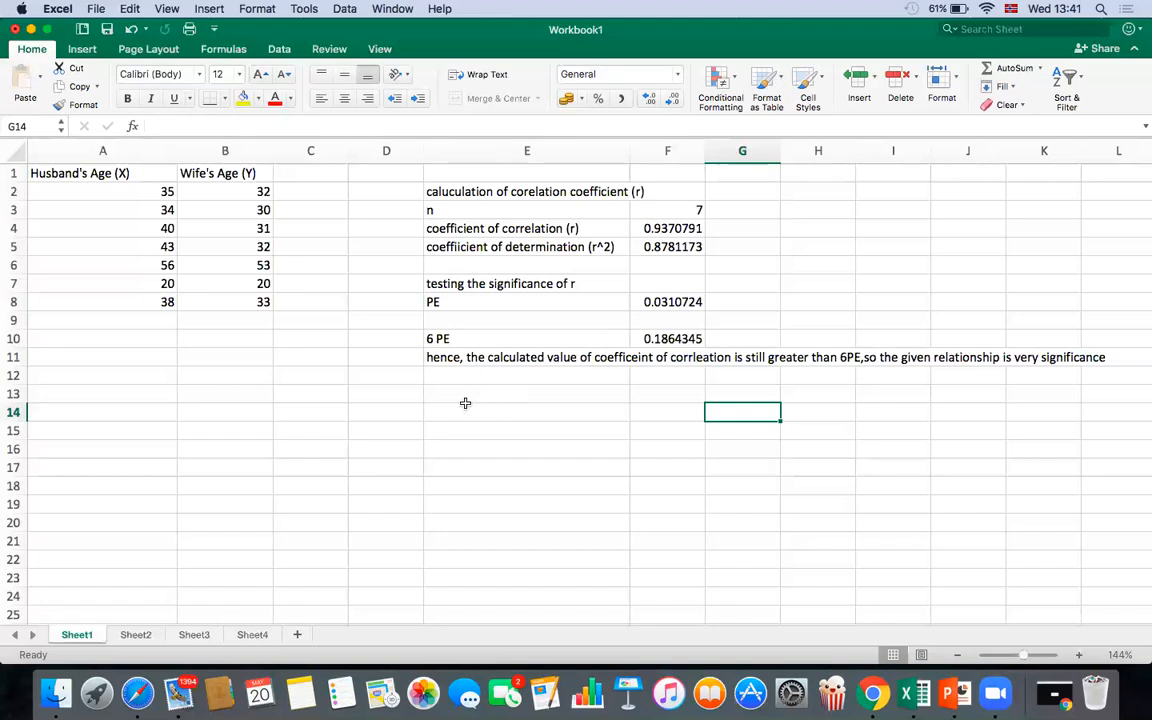
Enter the part label "b)" in cell D13, two rows below the conclusion.
{"action": "left_click", "coordinate": [409, 398]}
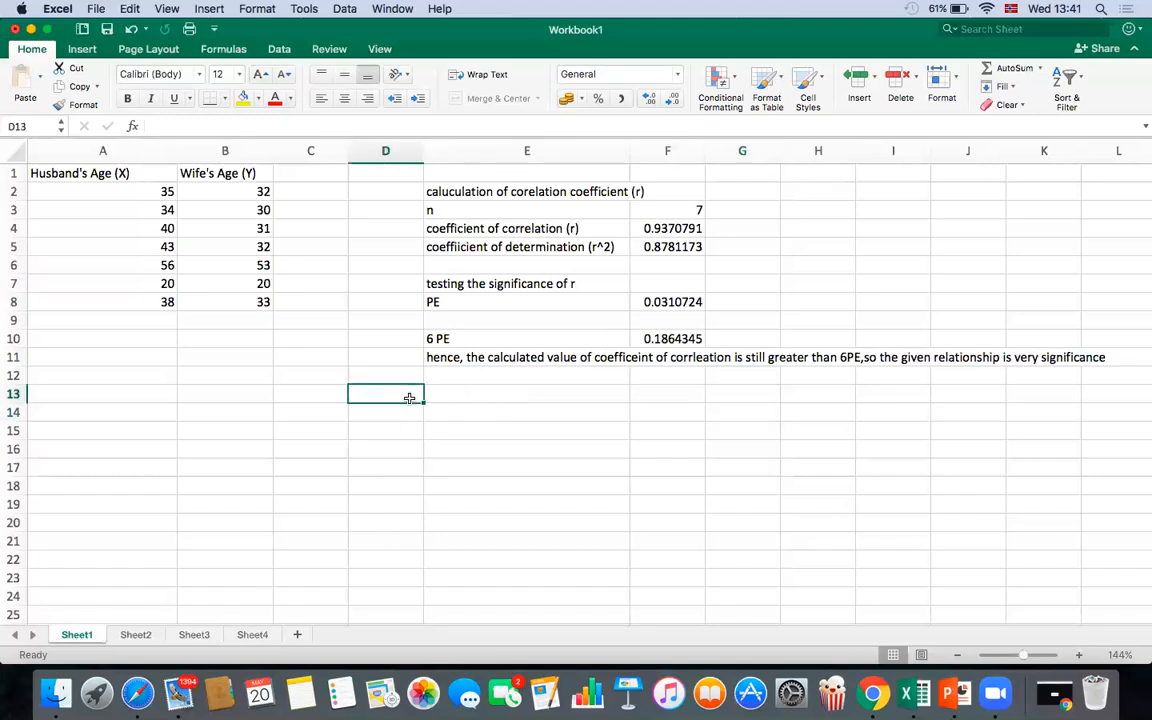
{"action": "type", "text": "b)"}
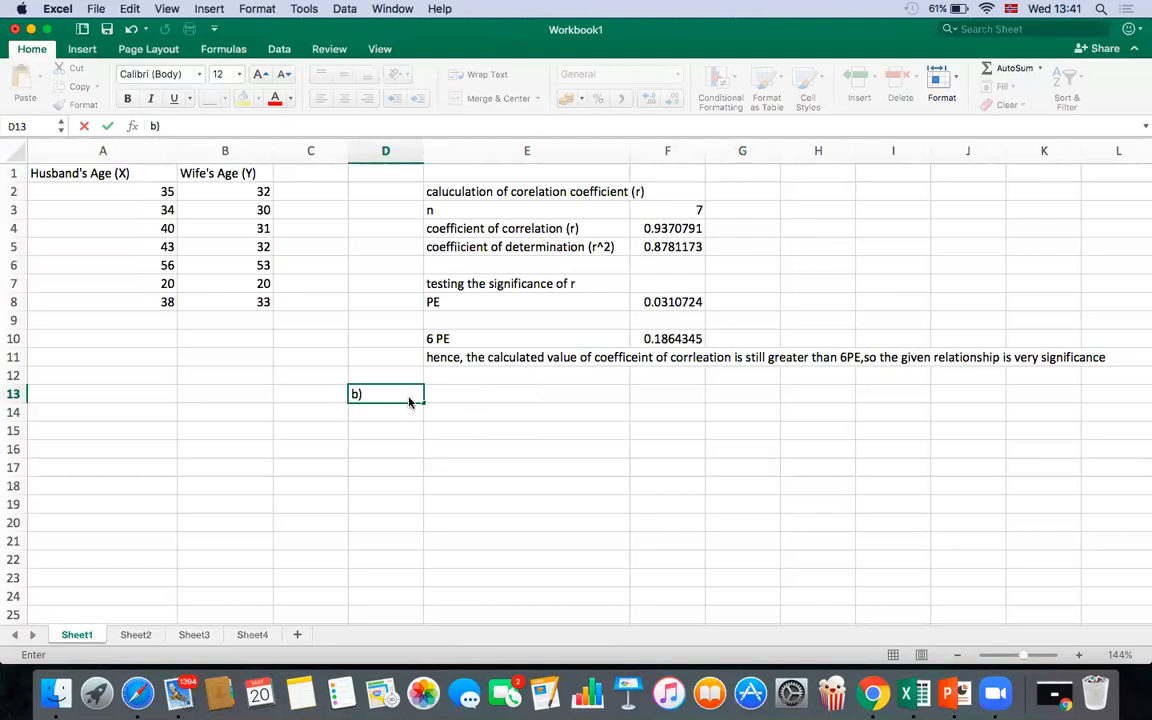
{"action": "left_click", "coordinate": [519, 450]}
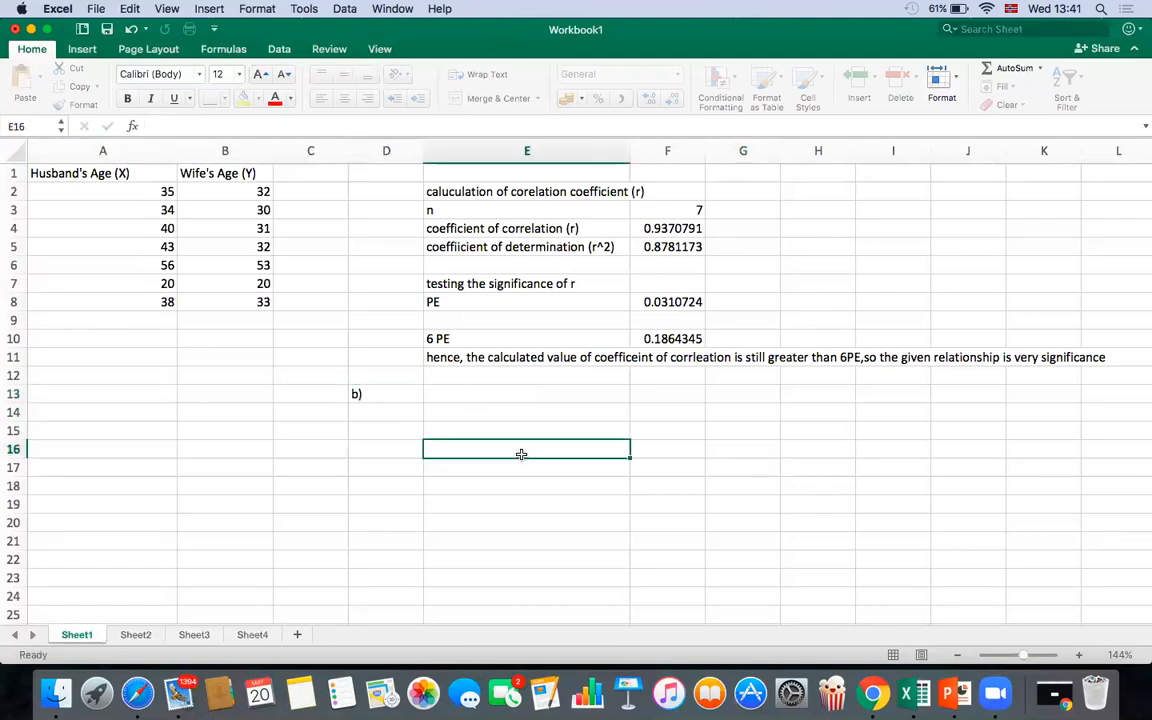
{"action": "left_click", "coordinate": [426, 519]}
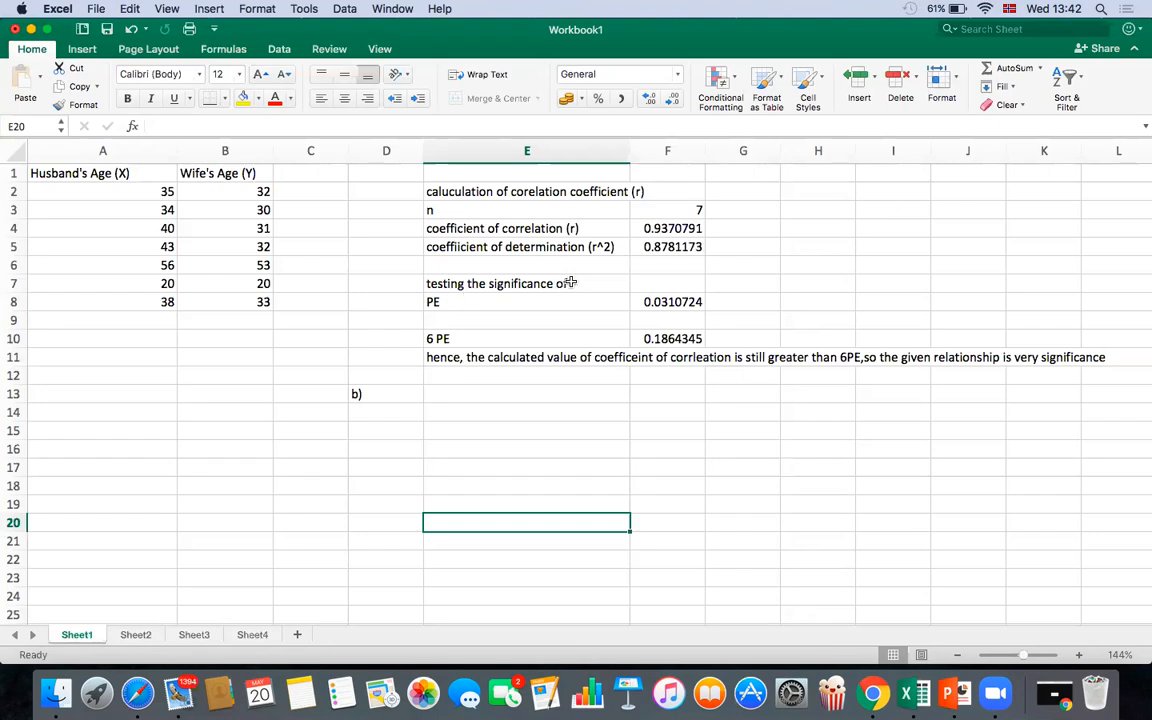
Review the PE formula in F8 and compare the correlation coefficient in F4 with the 6 PE value in F10.
{"action": "left_click", "coordinate": [510, 305]}
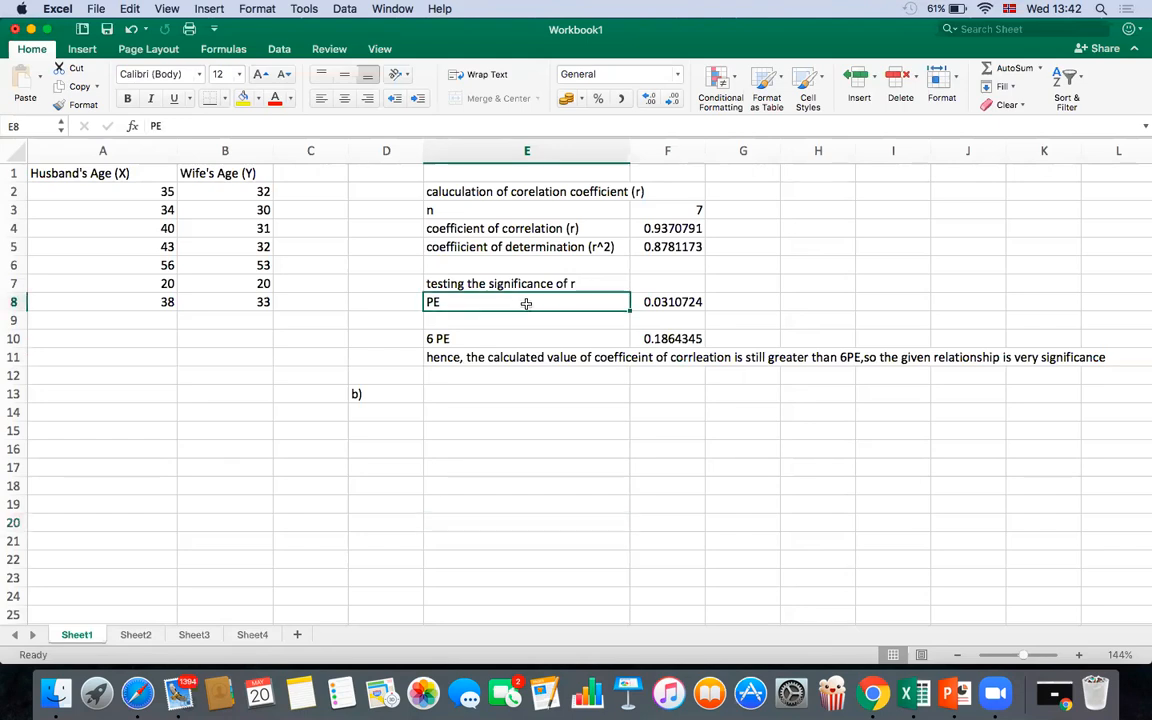
{"action": "left_click", "coordinate": [660, 302]}
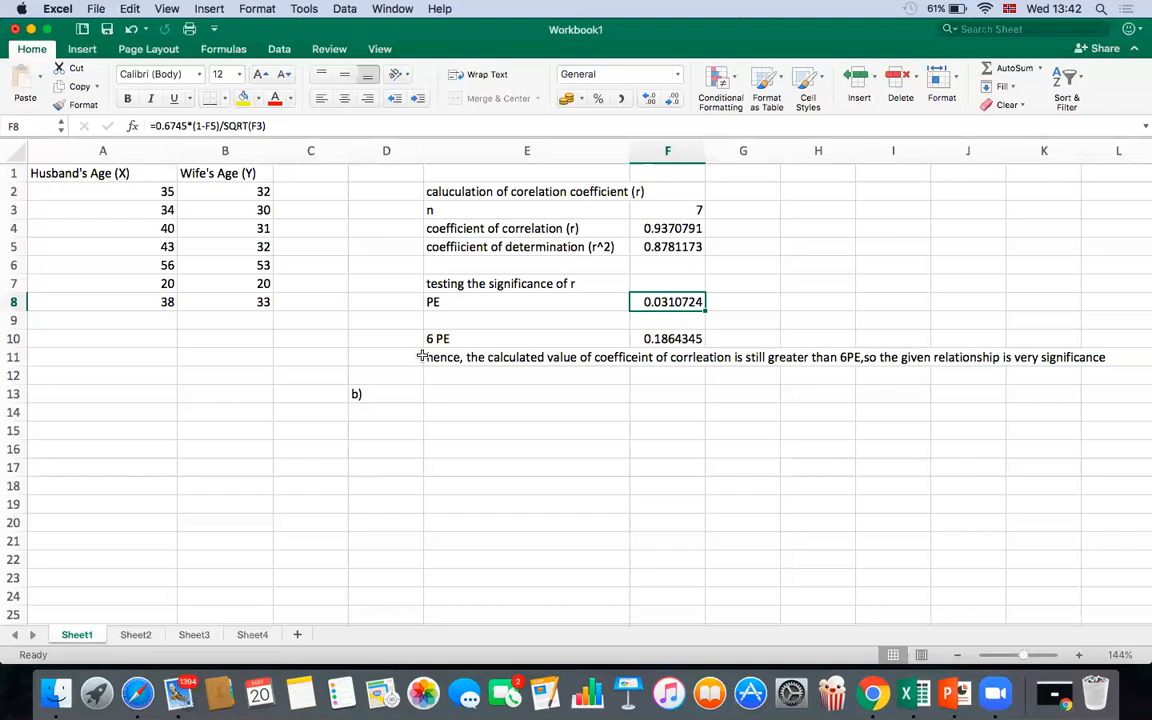
{"action": "left_click", "coordinate": [674, 339]}
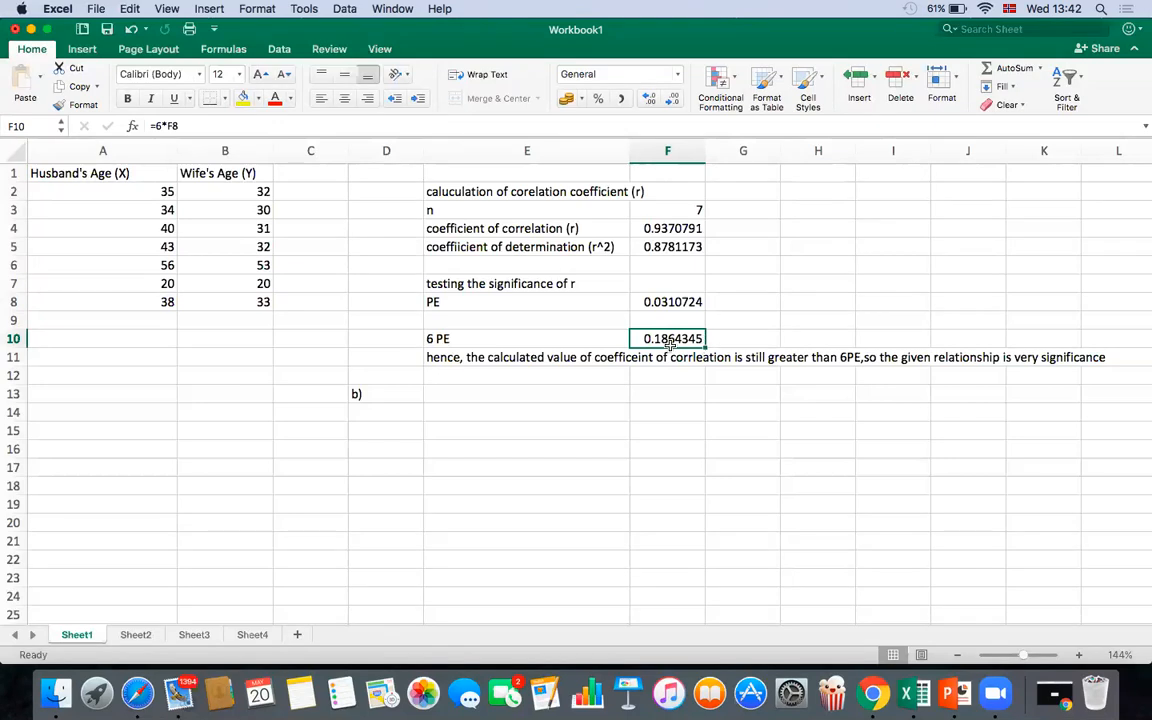
{"action": "left_click", "coordinate": [673, 228]}
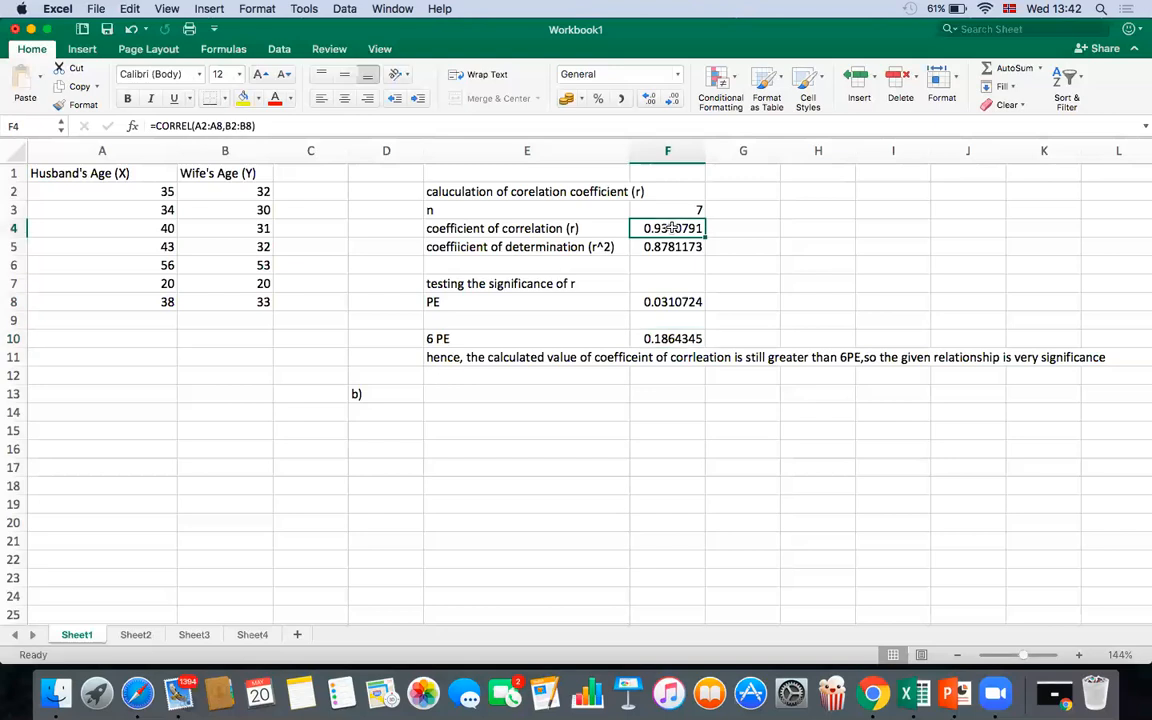
{"action": "left_click", "coordinate": [661, 339]}
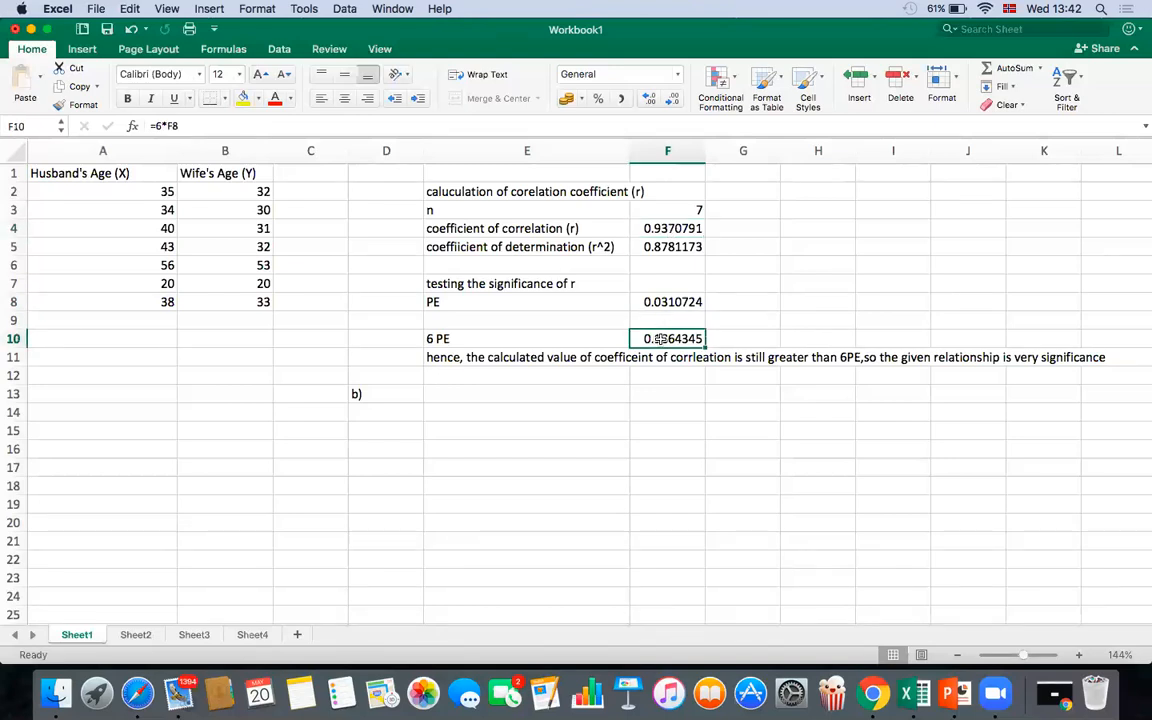
{"action": "left_click", "coordinate": [685, 228]}
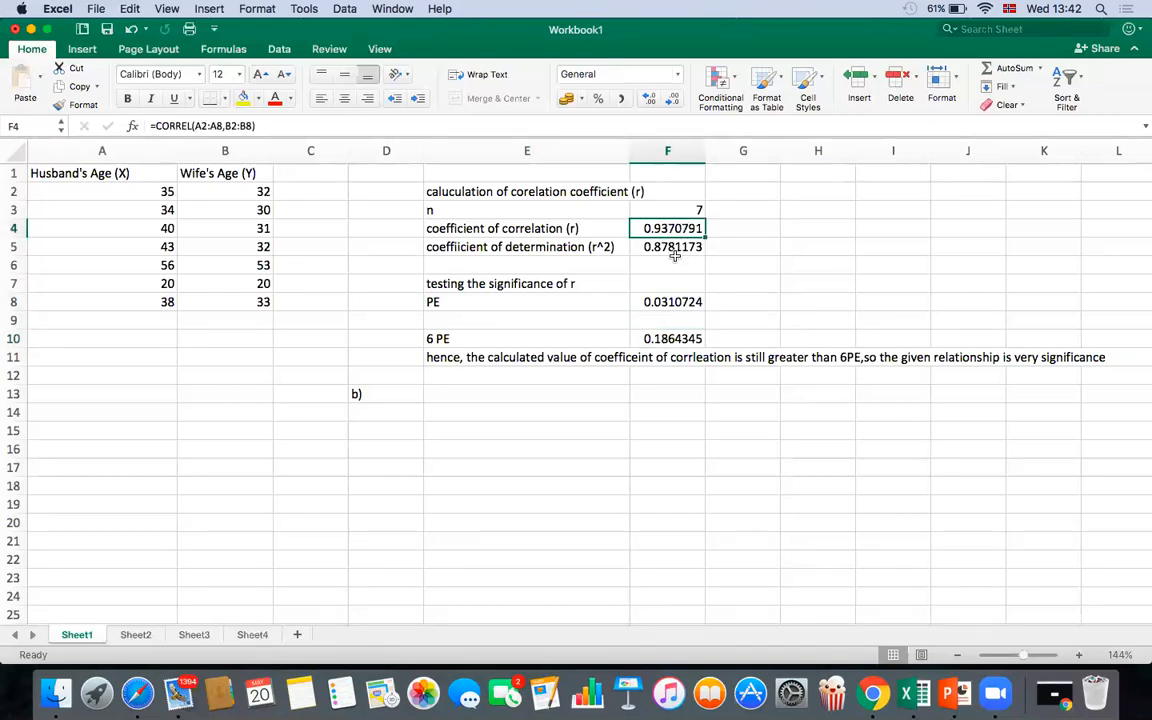
{"action": "left_click", "coordinate": [650, 340]}
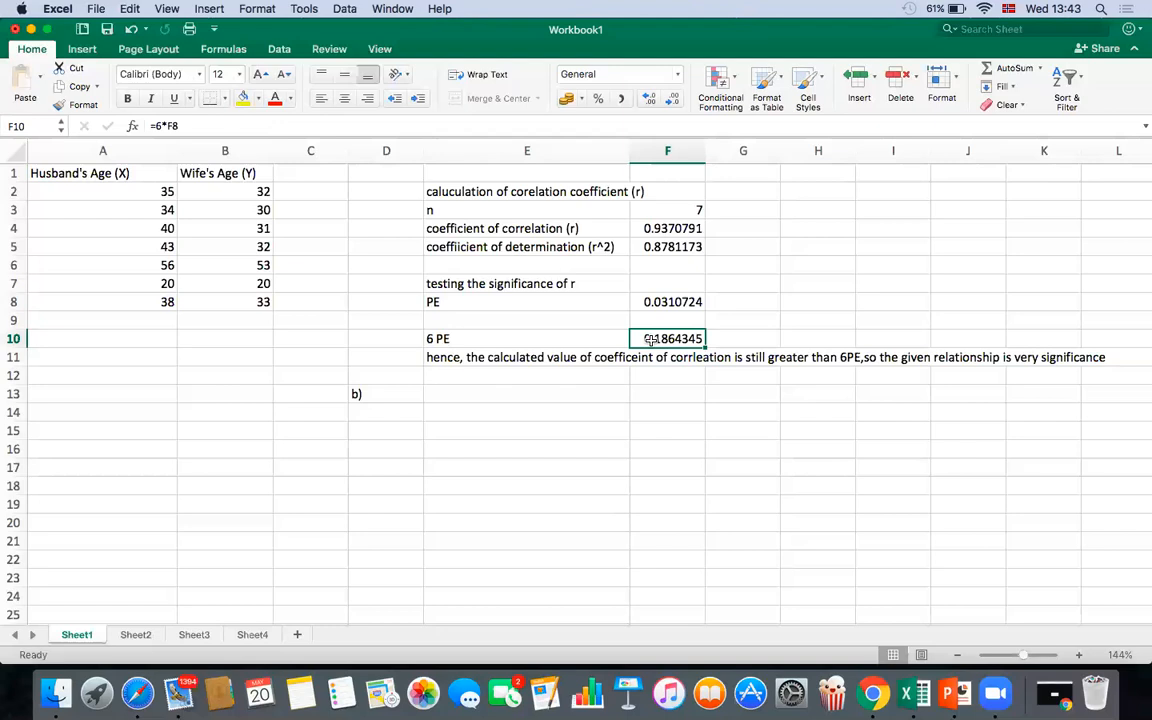
{"action": "left_click", "coordinate": [650, 226]}
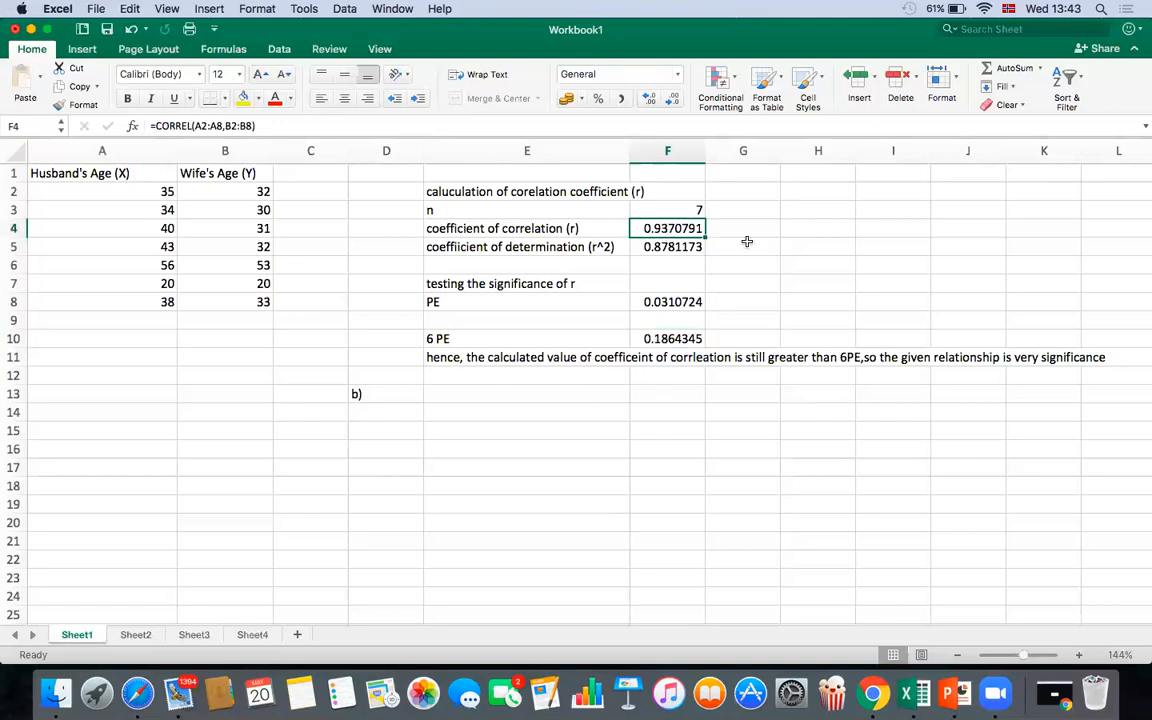
{"action": "left_click", "coordinate": [670, 339]}
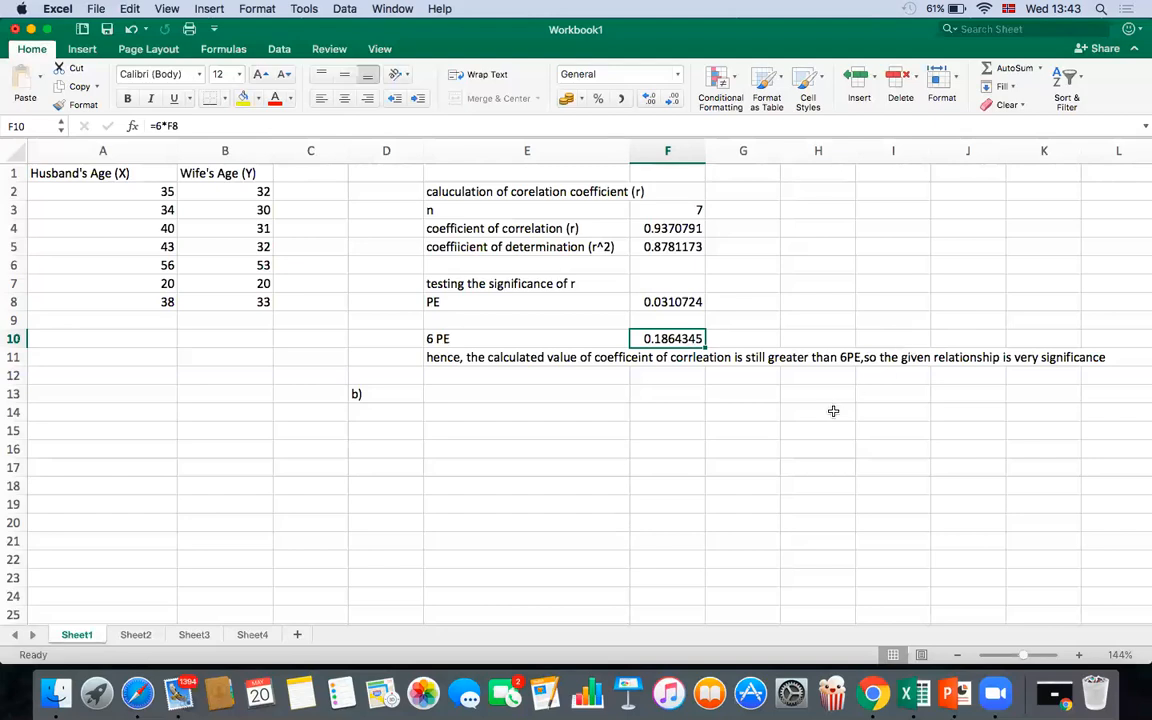
Select cell E13 beside the "b)" label.
{"action": "left_click", "coordinate": [491, 397]}
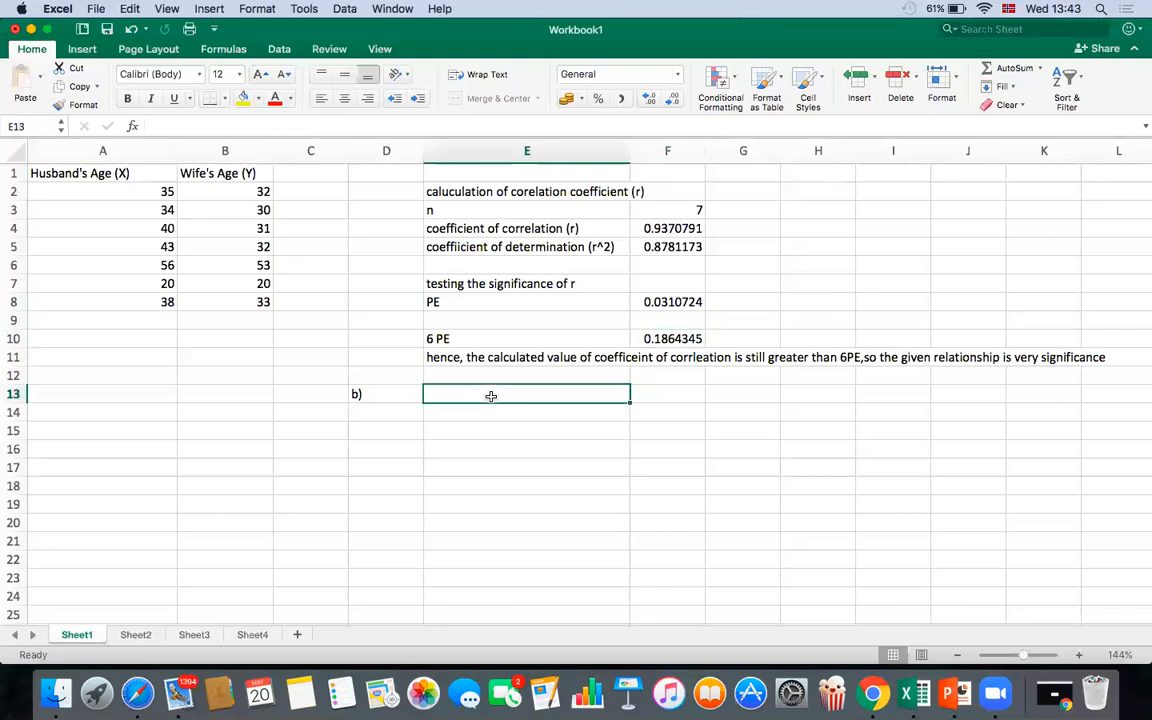